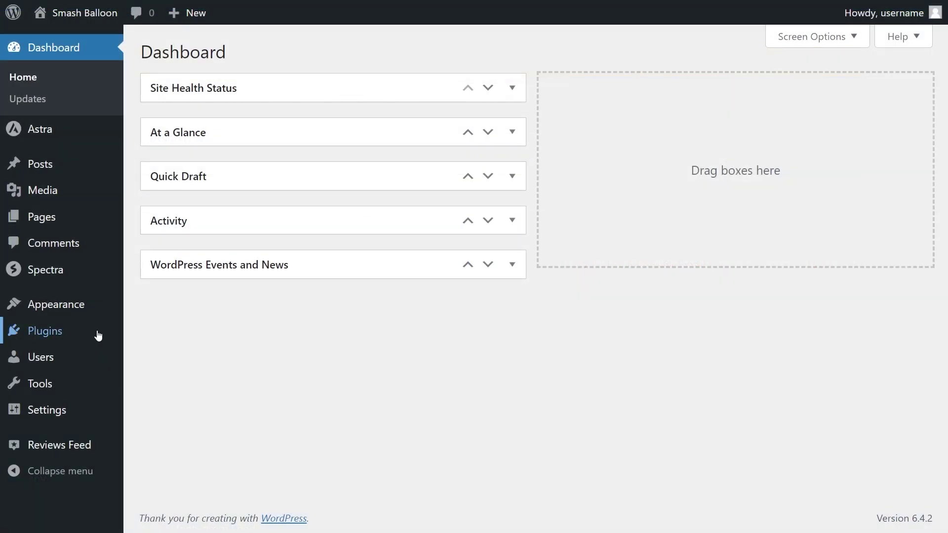
Upload the Instagram Feed Pro 6.3.4 zip as a new plugin, install it and activate it
{"action": "mouse_move", "coordinate": [88, 336]}
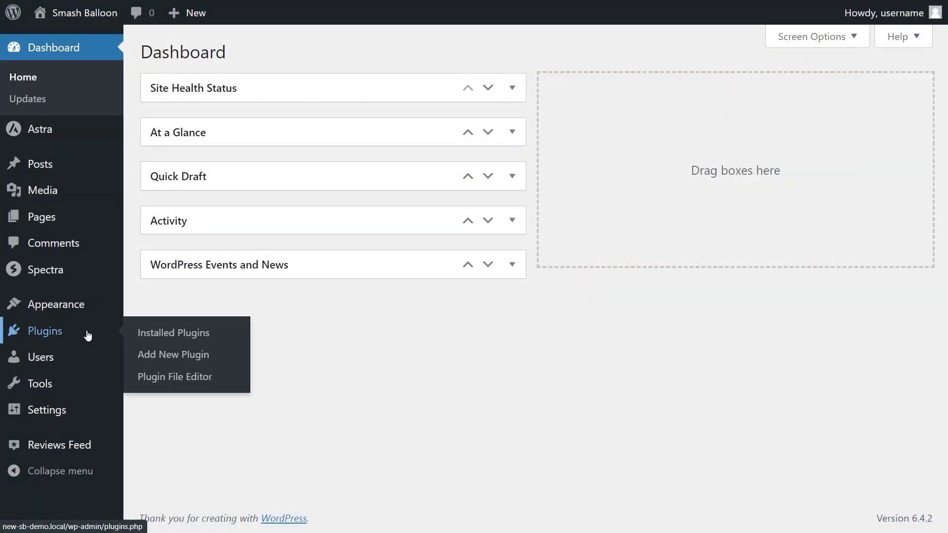
{"action": "left_click", "coordinate": [159, 355]}
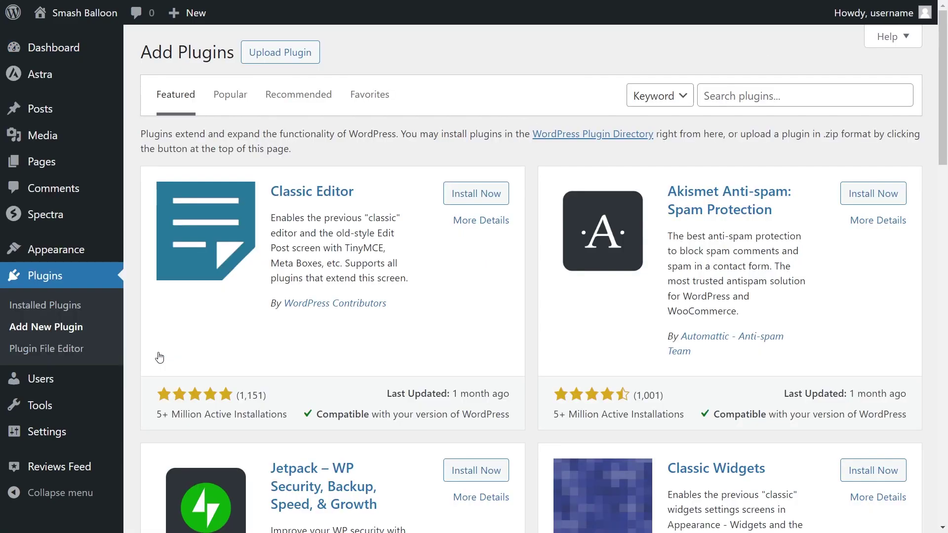
{"action": "left_click", "coordinate": [277, 61]}
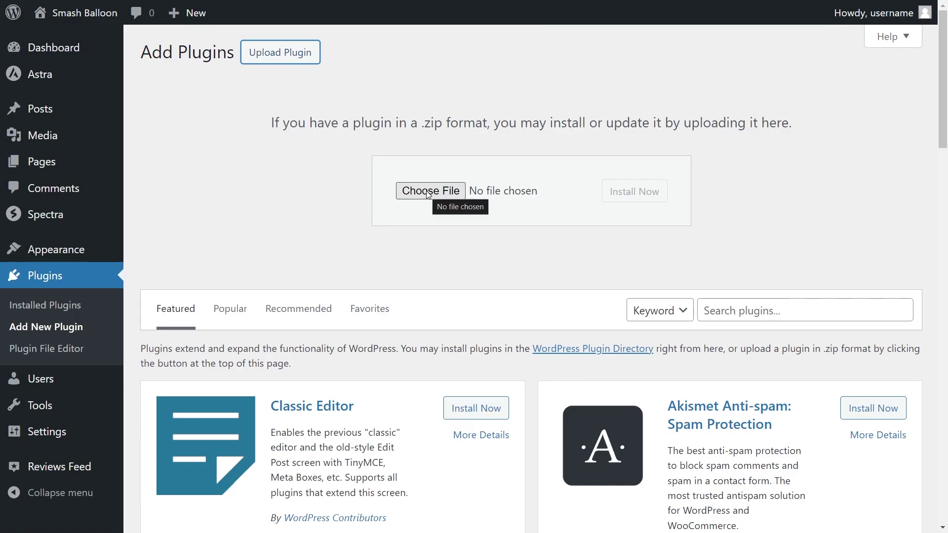
{"action": "left_click", "coordinate": [431, 193]}
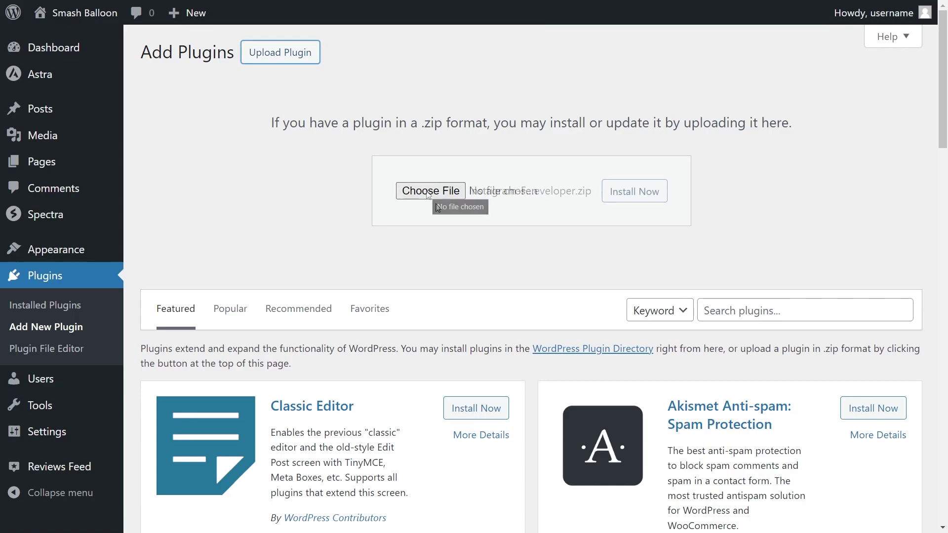
{"action": "left_click", "coordinate": [657, 193]}
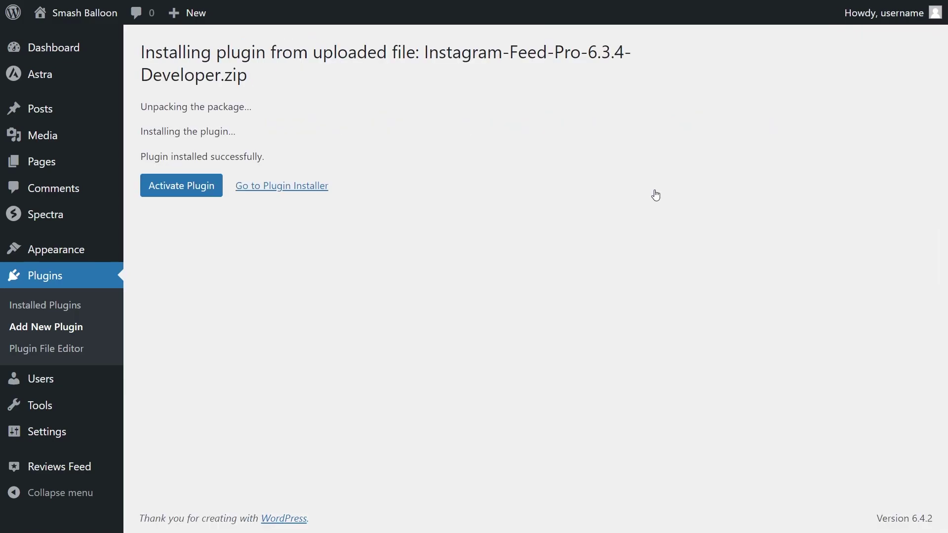
{"action": "left_click", "coordinate": [182, 190]}
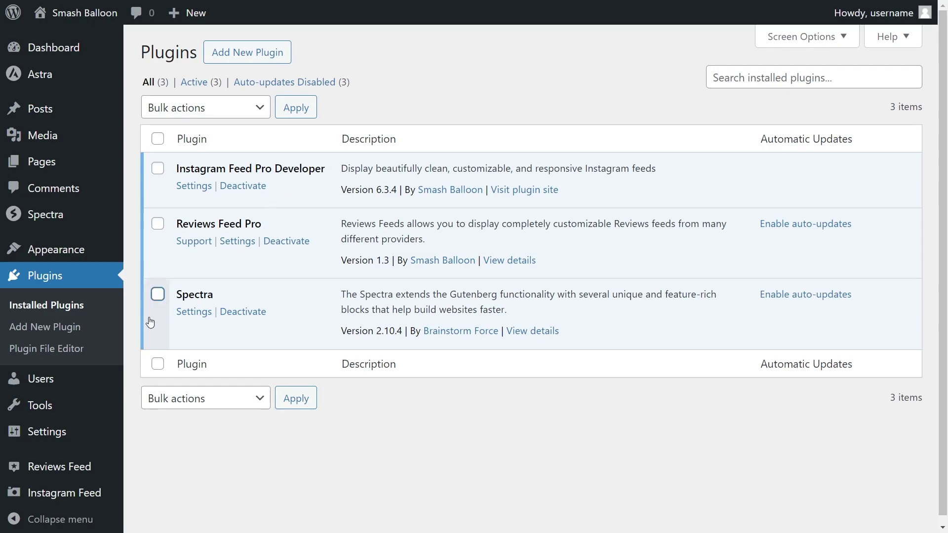
Paste the license key into the Instagram Feed Settings License Key field and activate it
{"action": "mouse_move", "coordinate": [91, 491]}
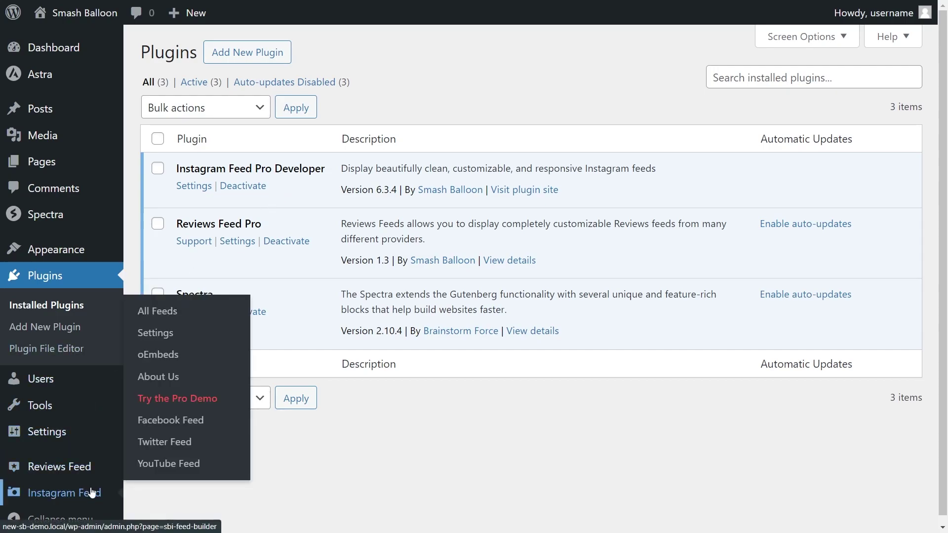
{"action": "left_click", "coordinate": [155, 333]}
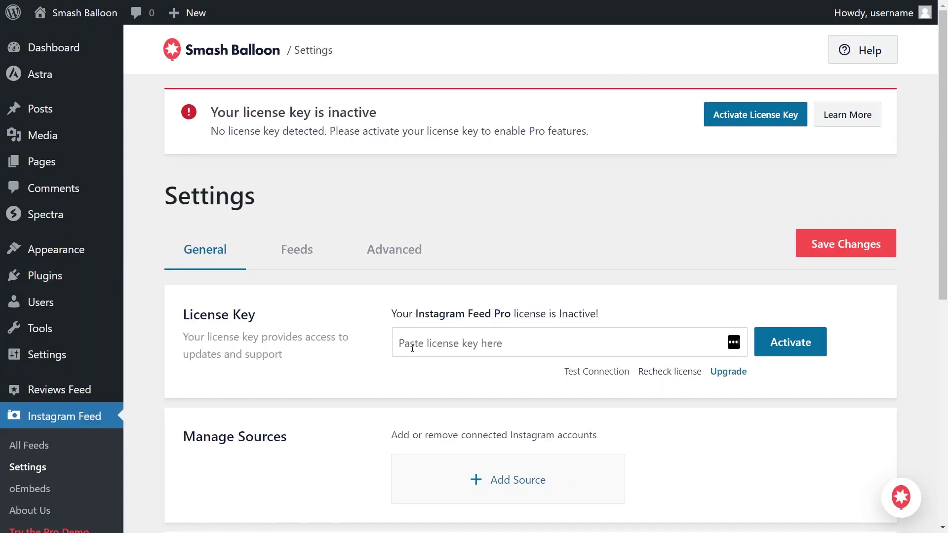
{"action": "left_click", "coordinate": [452, 345]}
{"action": "key", "text": "ctrl+v"}
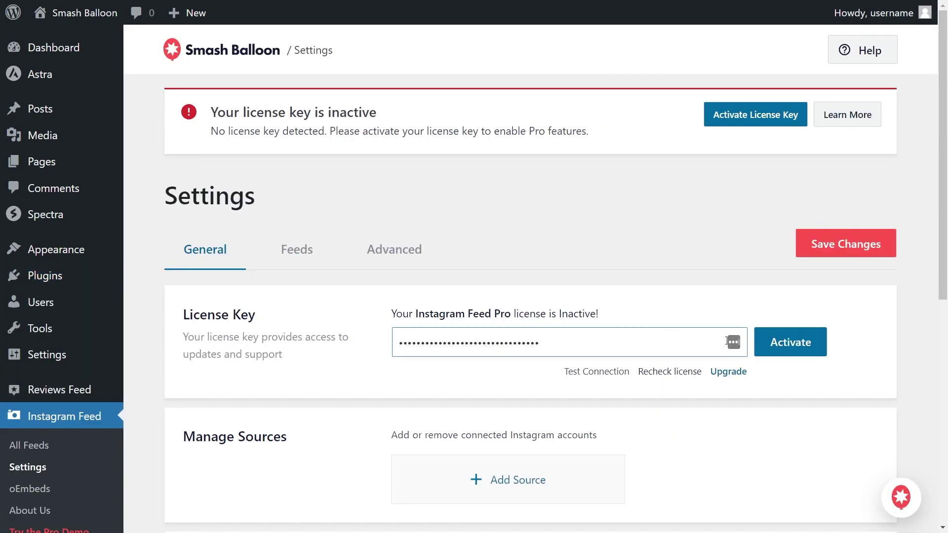
{"action": "left_click", "coordinate": [790, 342]}
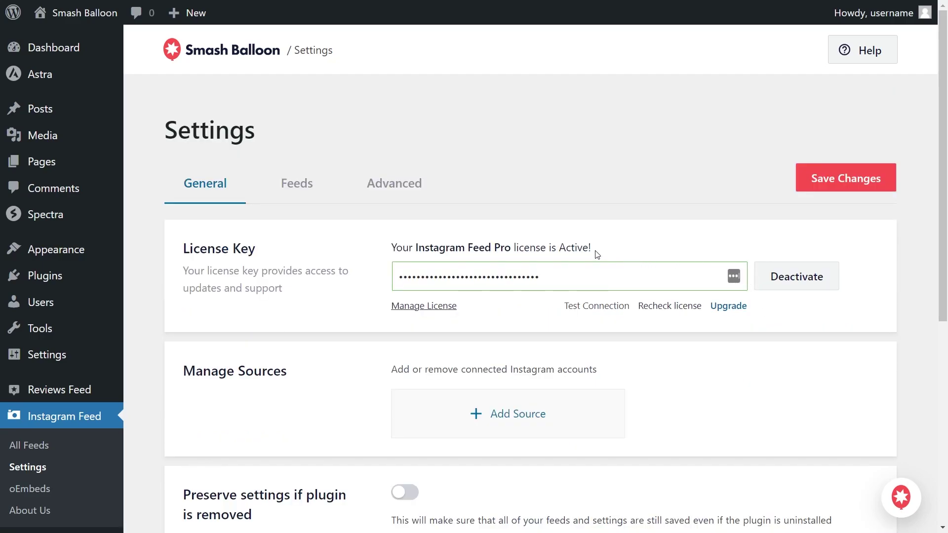
{"action": "scroll", "coordinate": [66, 415], "scroll_direction": "down", "scroll_amount": 1}
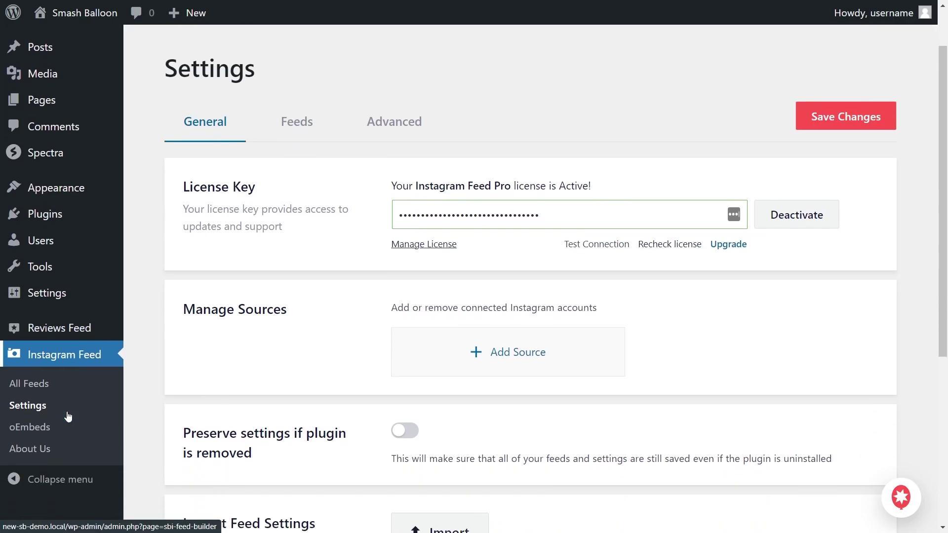
Create a new feed of the User Timeline type and go to adding a source
{"action": "left_click", "coordinate": [39, 386]}
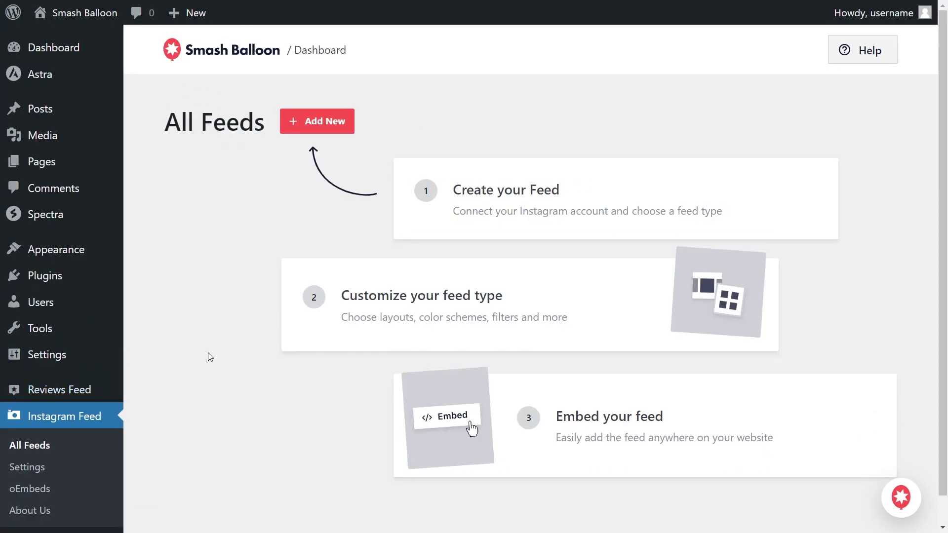
{"action": "left_click", "coordinate": [313, 130]}
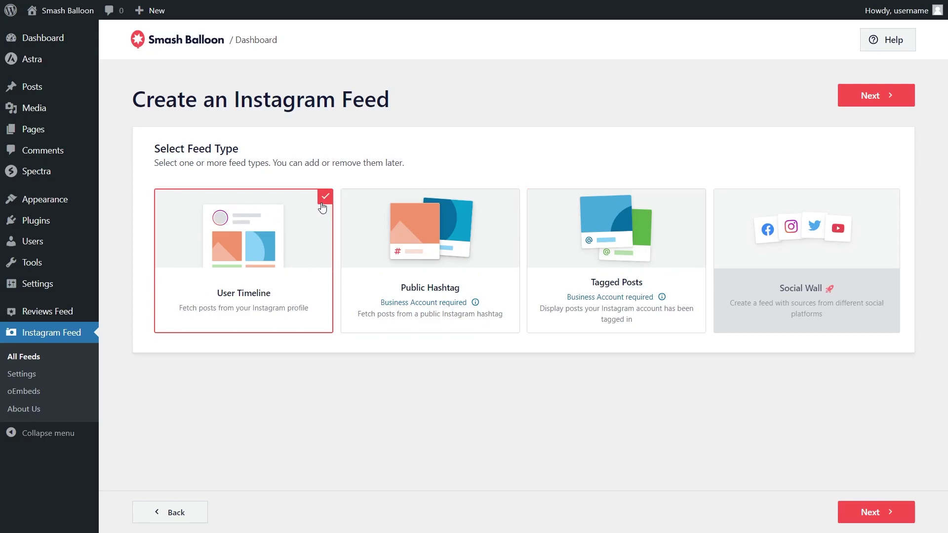
{"action": "left_click", "coordinate": [852, 97]}
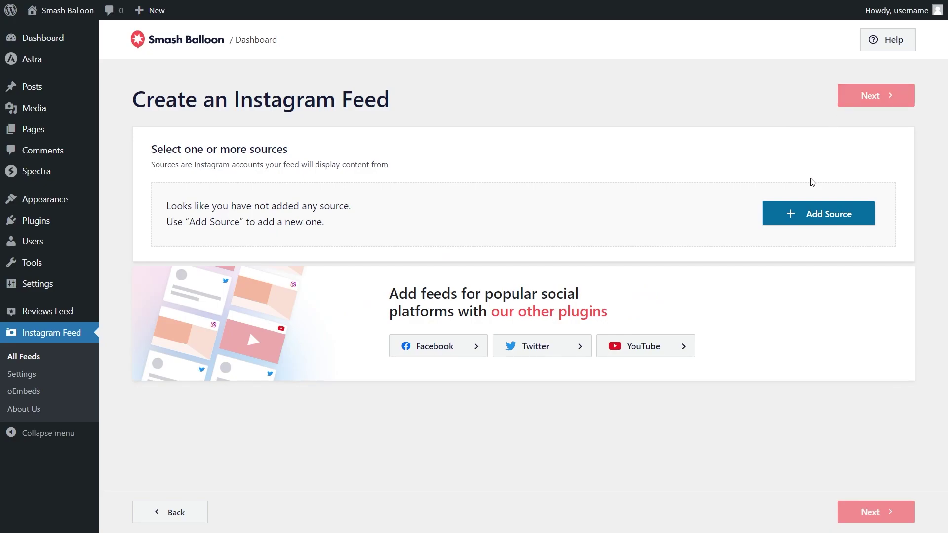
{"action": "left_click", "coordinate": [818, 213]}
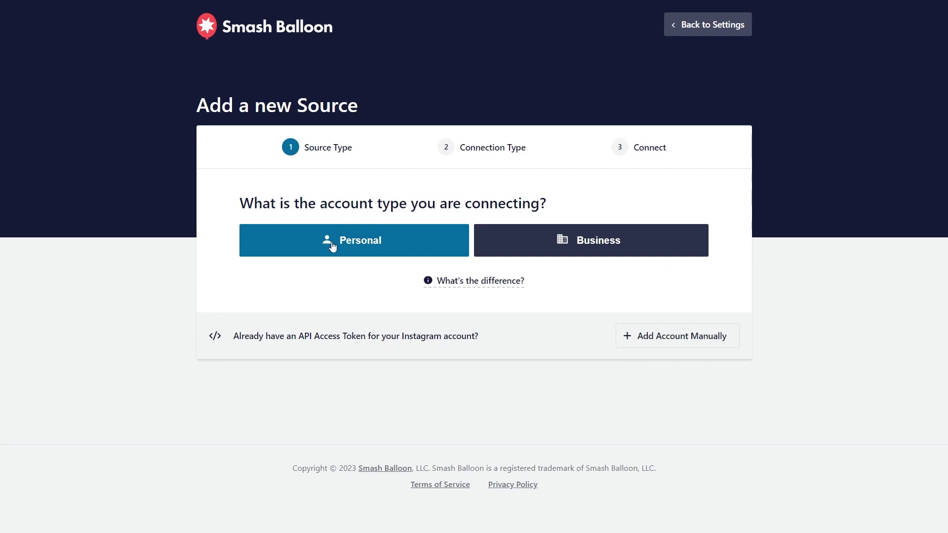
Choose a Business account with no prior Facebook connection and connect with Facebook
{"action": "left_click", "coordinate": [589, 256]}
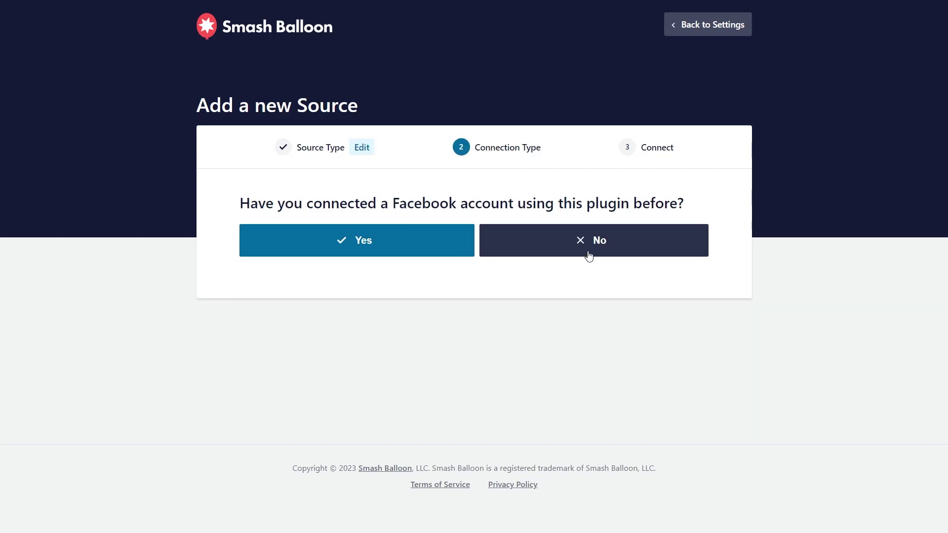
{"action": "left_click", "coordinate": [581, 243]}
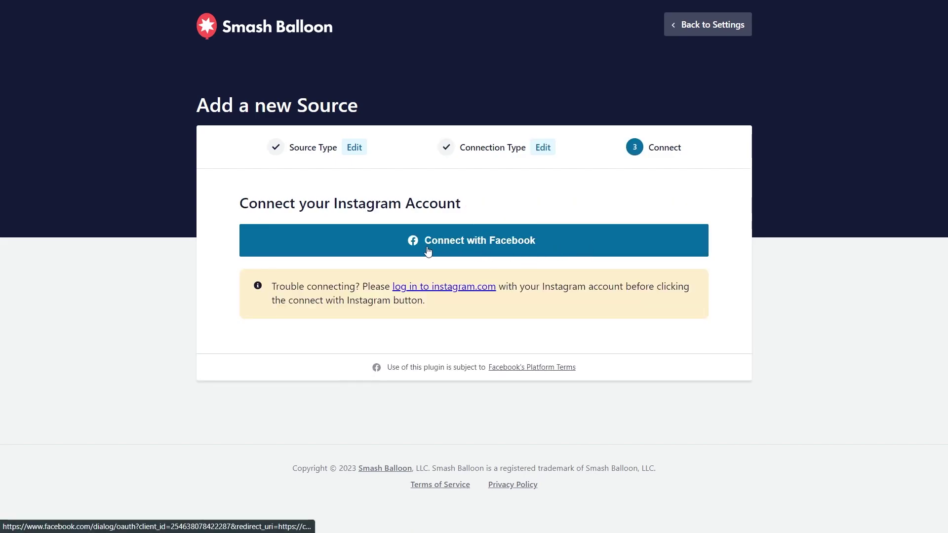
{"action": "left_click", "coordinate": [519, 252]}
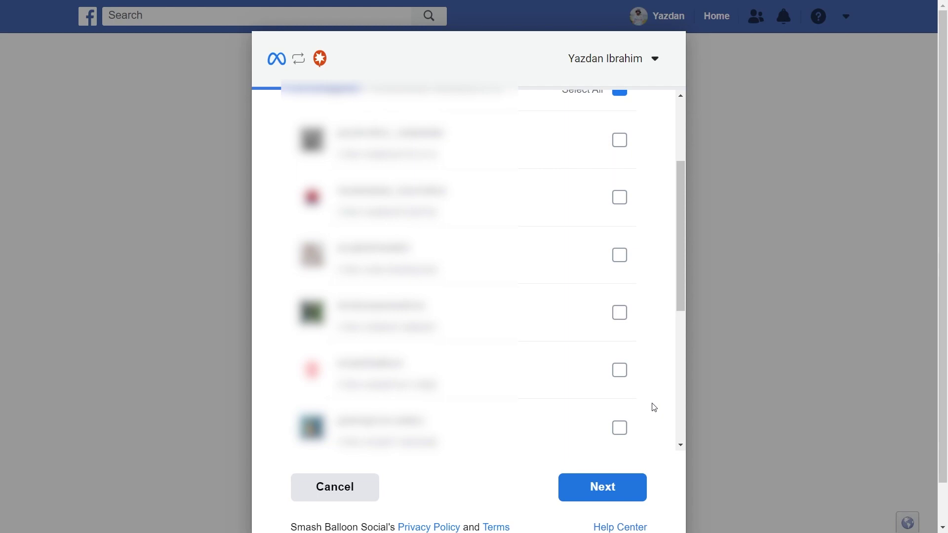
Select the page and Instagram account in Facebook, keep every permission on, and finish
{"action": "left_click", "coordinate": [621, 430]}
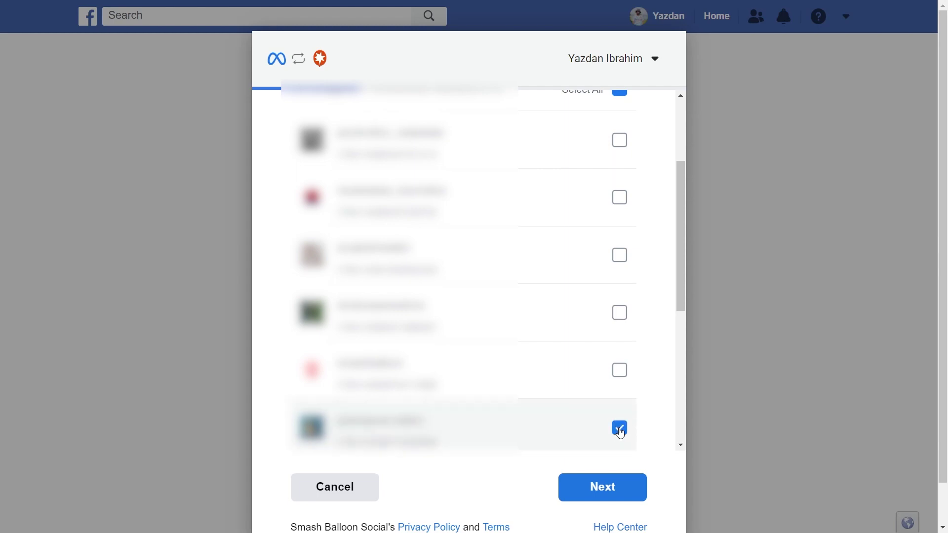
{"action": "left_click", "coordinate": [611, 492]}
{"action": "scroll", "coordinate": [657, 271], "scroll_direction": "down", "scroll_amount": 5}
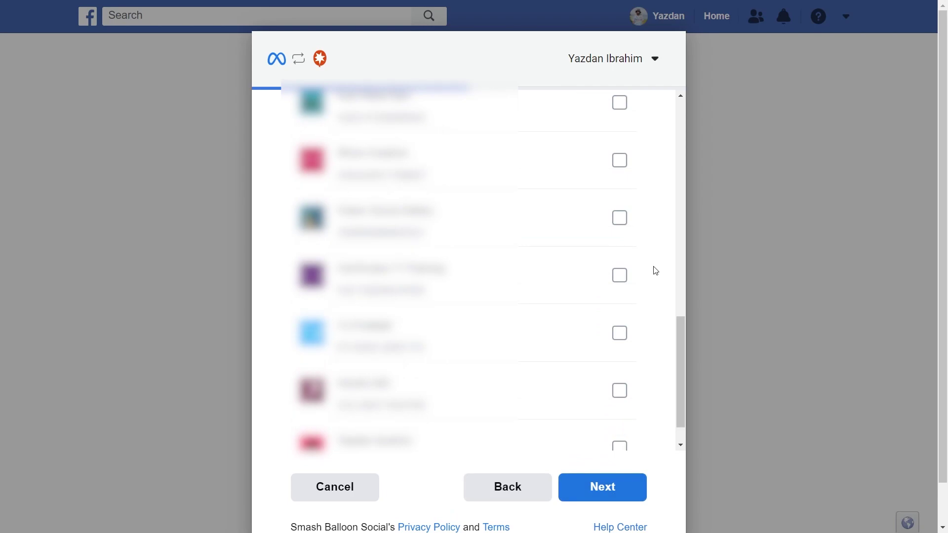
{"action": "left_click", "coordinate": [620, 218]}
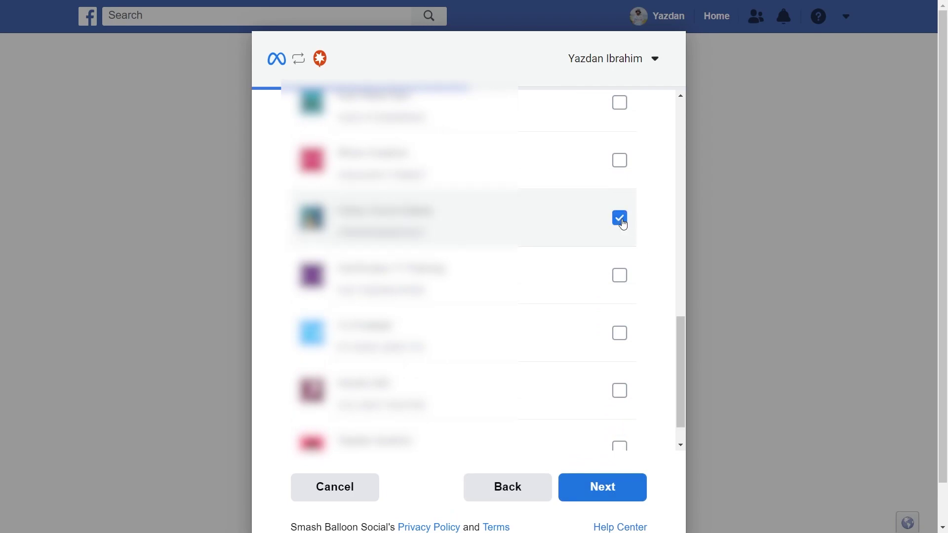
{"action": "left_click", "coordinate": [611, 489]}
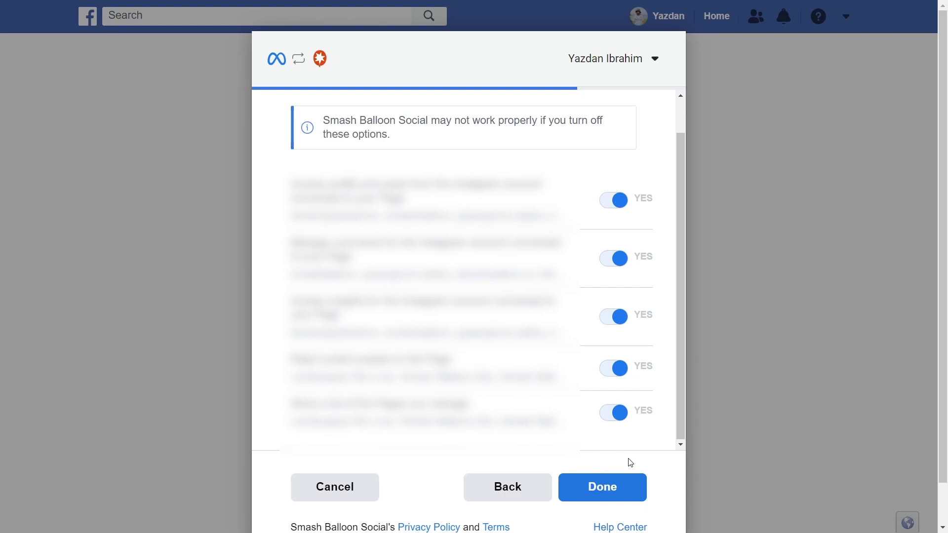
{"action": "left_click", "coordinate": [611, 488]}
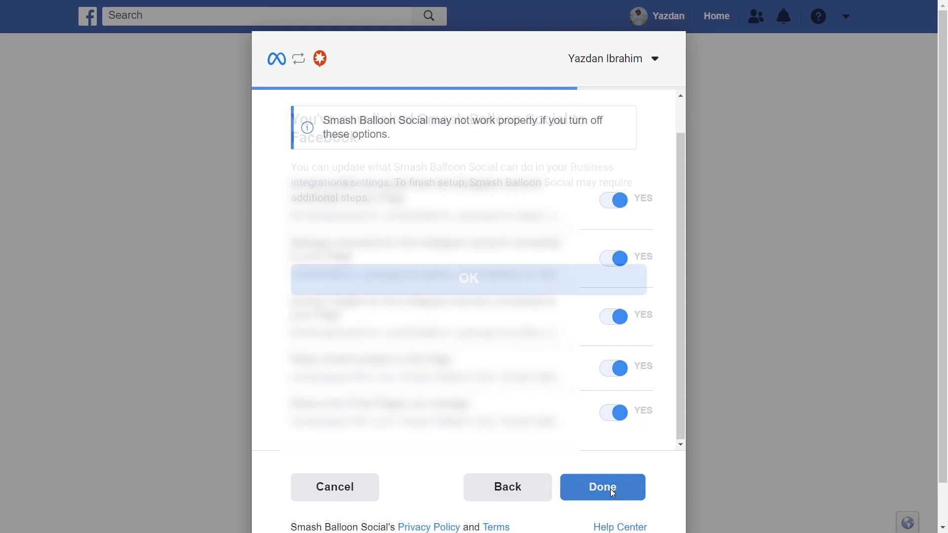
{"action": "left_click", "coordinate": [515, 288]}
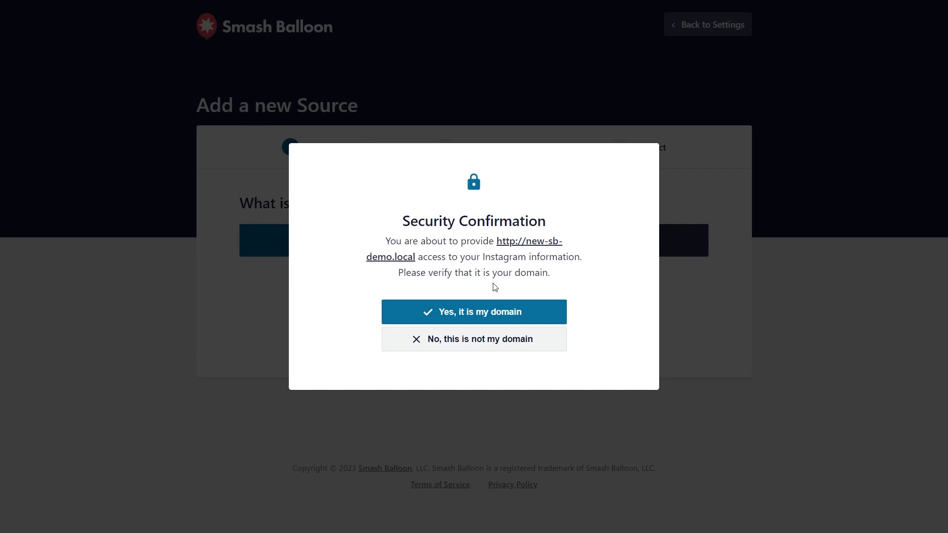
Confirm the domain, add greengrove.eatery as a source, and select it for the feed
{"action": "left_click", "coordinate": [485, 316]}
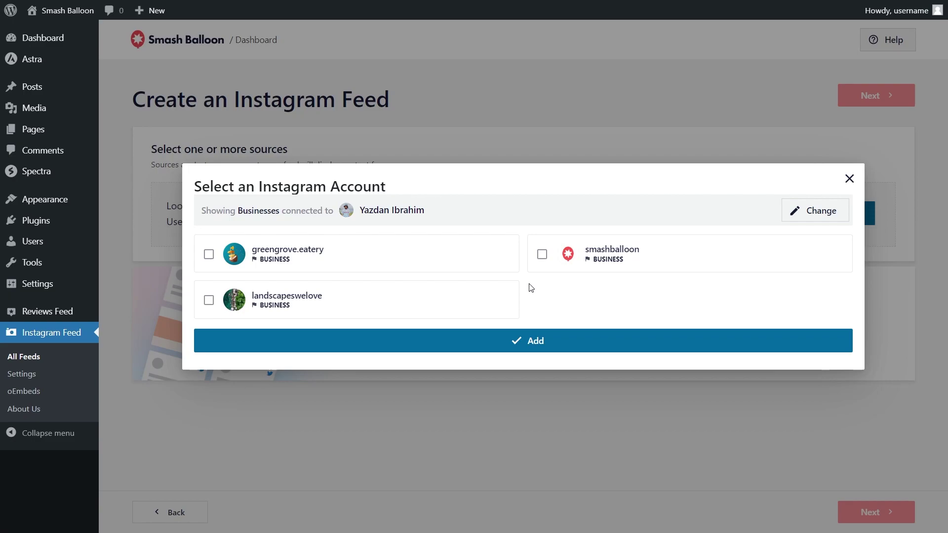
{"action": "left_click", "coordinate": [472, 266]}
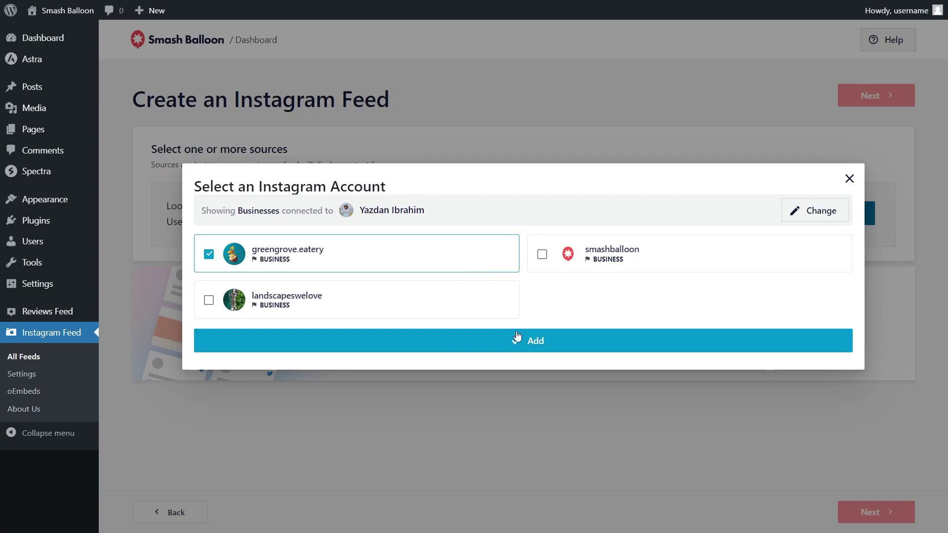
{"action": "left_click", "coordinate": [517, 337]}
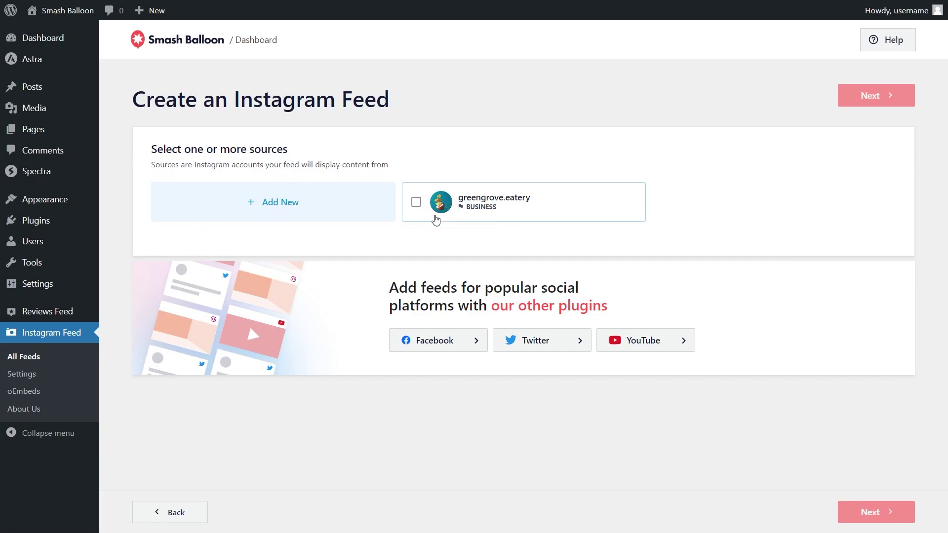
{"action": "left_click", "coordinate": [487, 212]}
{"action": "left_click", "coordinate": [848, 95]}
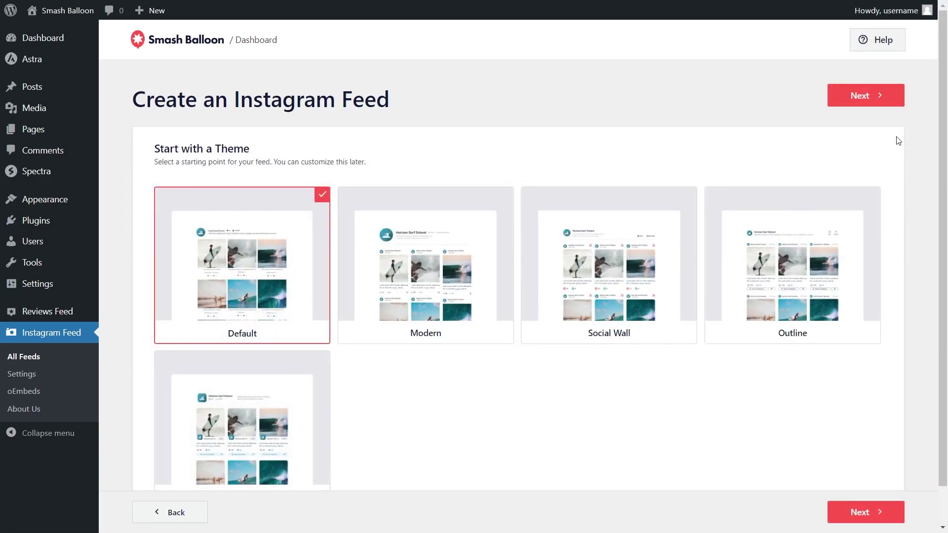
Choose the Modern theme and the Simple Row template for the new feed
{"action": "scroll", "coordinate": [445, 330], "scroll_direction": "down", "scroll_amount": 1}
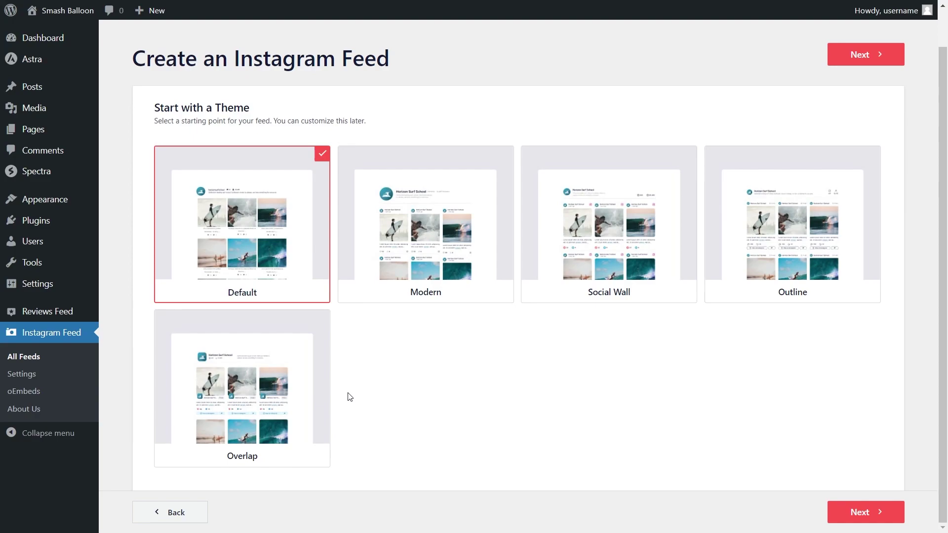
{"action": "left_click", "coordinate": [404, 289]}
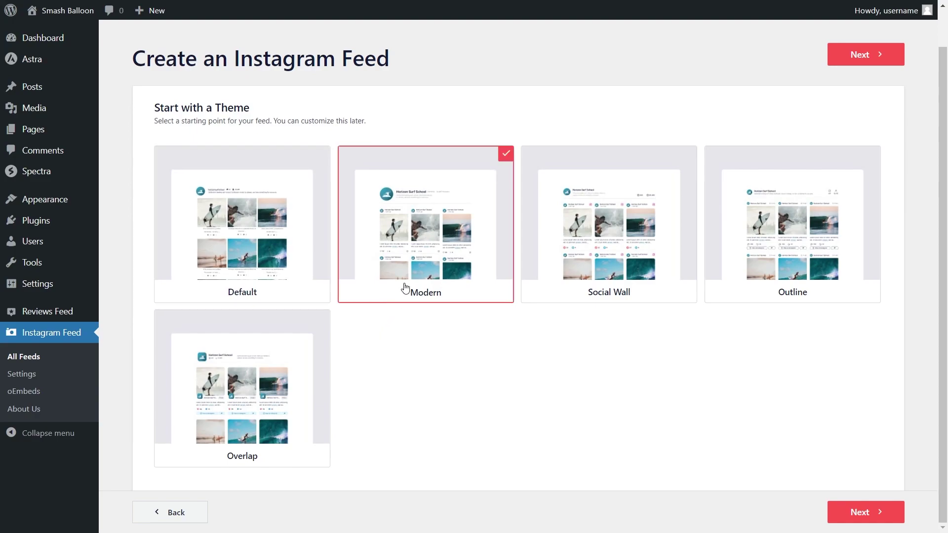
{"action": "left_click", "coordinate": [856, 511]}
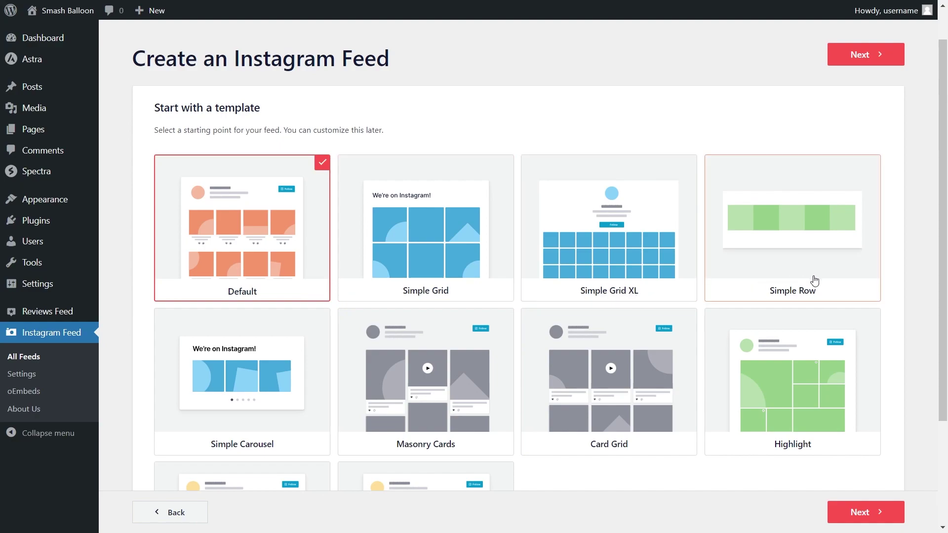
{"action": "scroll", "coordinate": [892, 335], "scroll_direction": "down", "scroll_amount": 2}
{"action": "scroll", "coordinate": [892, 345], "scroll_direction": "up", "scroll_amount": 1}
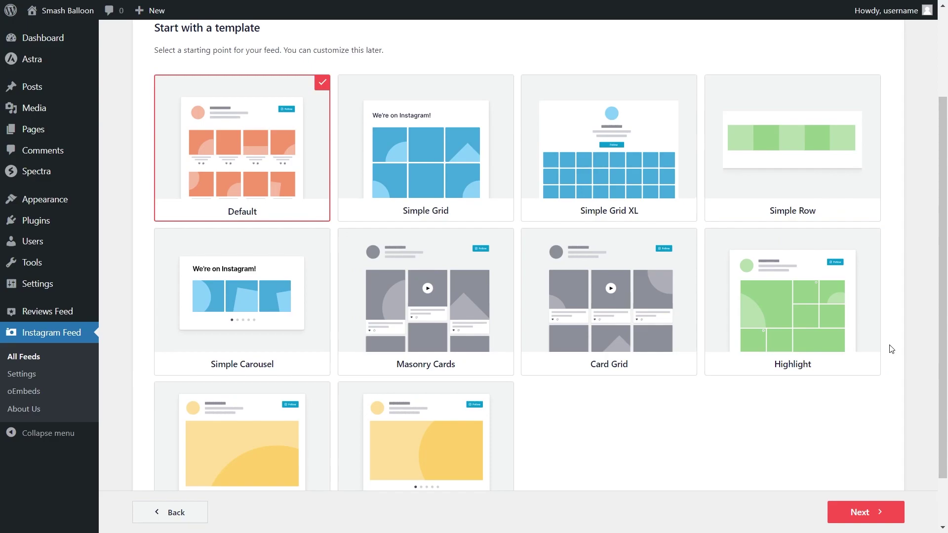
{"action": "left_click", "coordinate": [740, 211]}
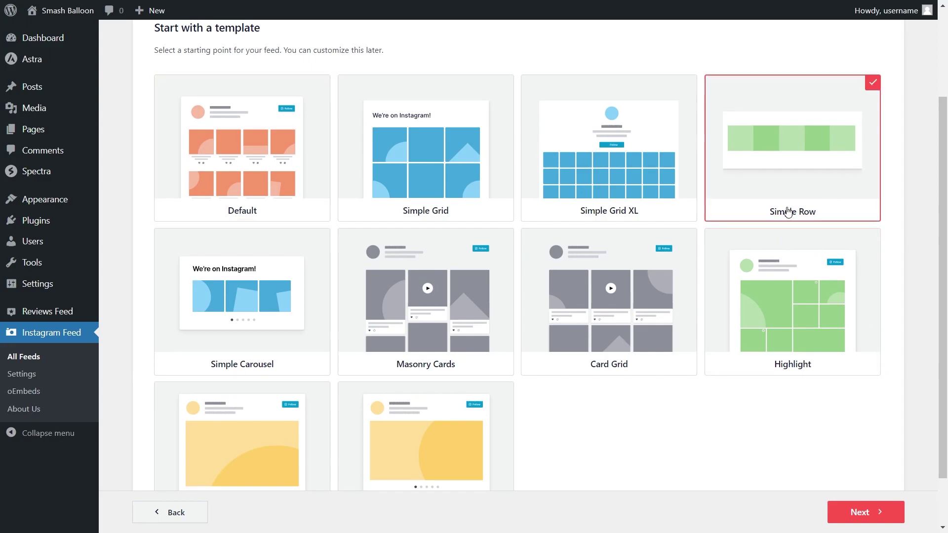
{"action": "left_click", "coordinate": [870, 513]}
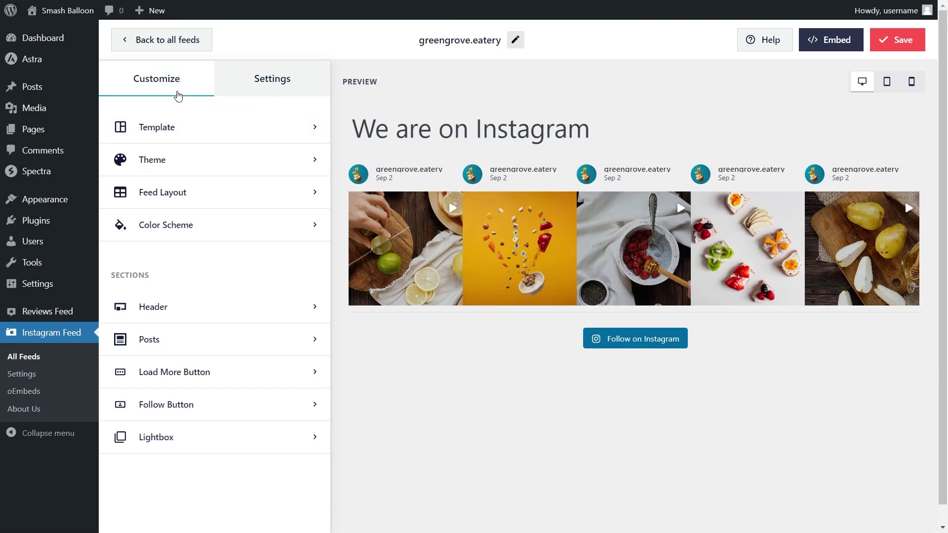
Preview the Carousel, Masonry and Highlight layouts, then switch the feed back to Grid
{"action": "left_click", "coordinate": [250, 192]}
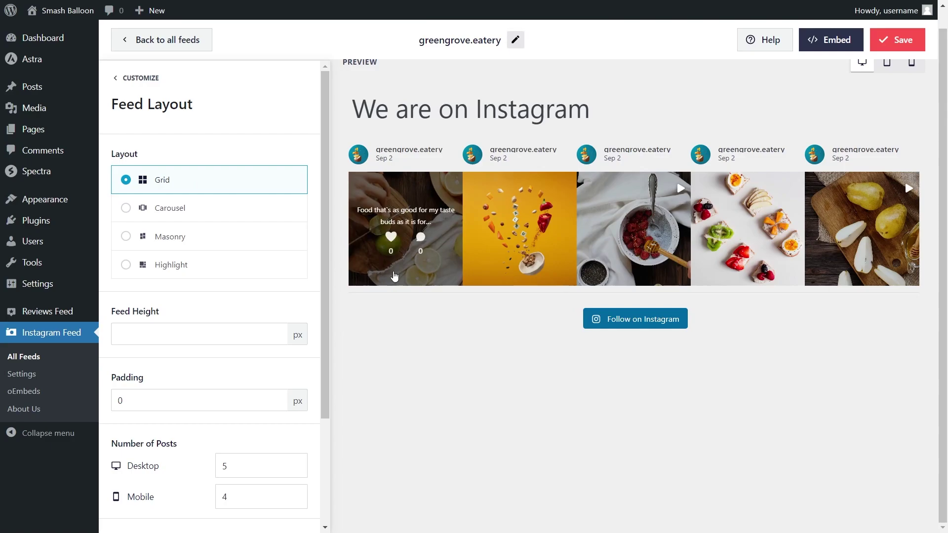
{"action": "left_click", "coordinate": [202, 211]}
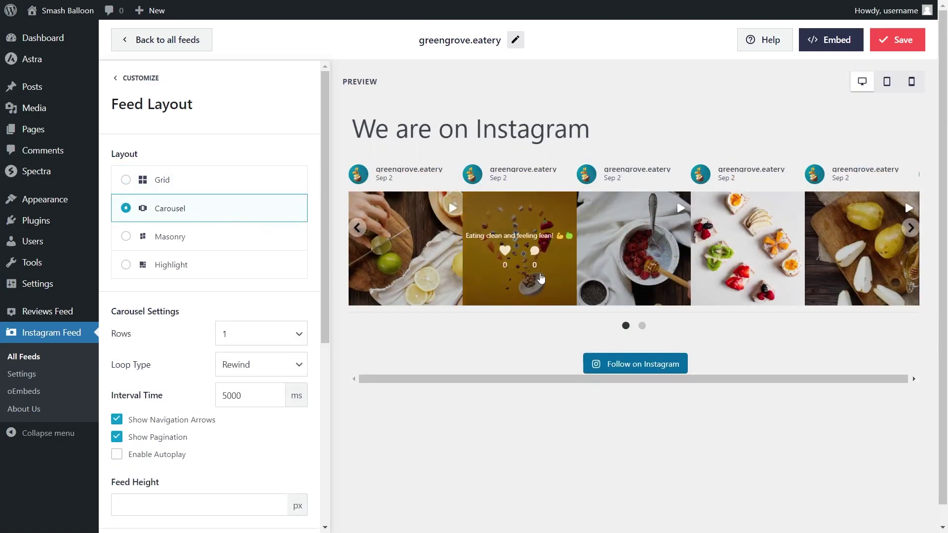
{"action": "left_click", "coordinate": [642, 326]}
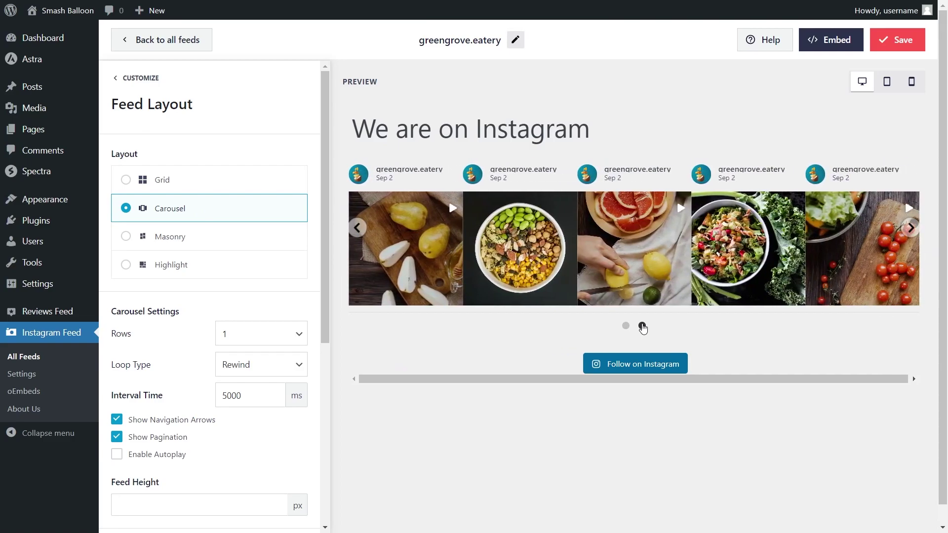
{"action": "left_click", "coordinate": [218, 237]}
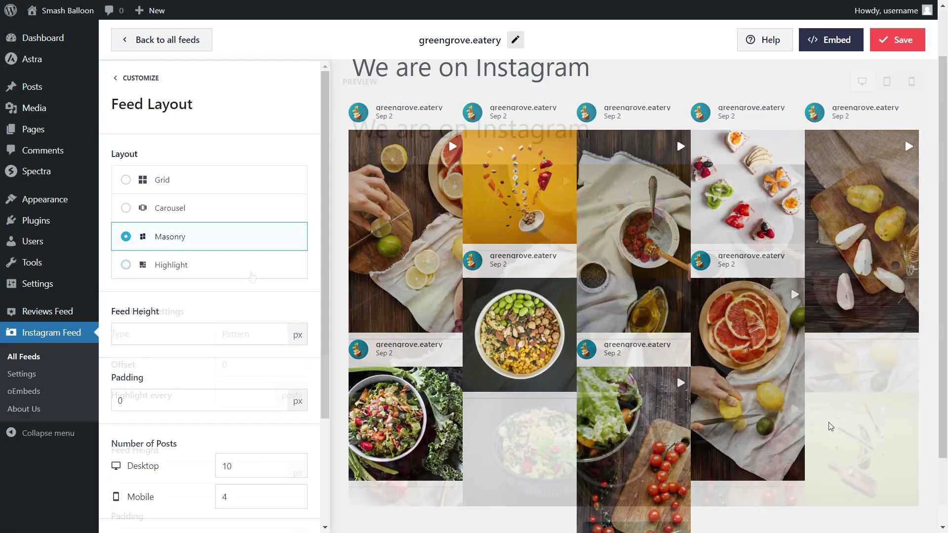
{"action": "left_click", "coordinate": [252, 275]}
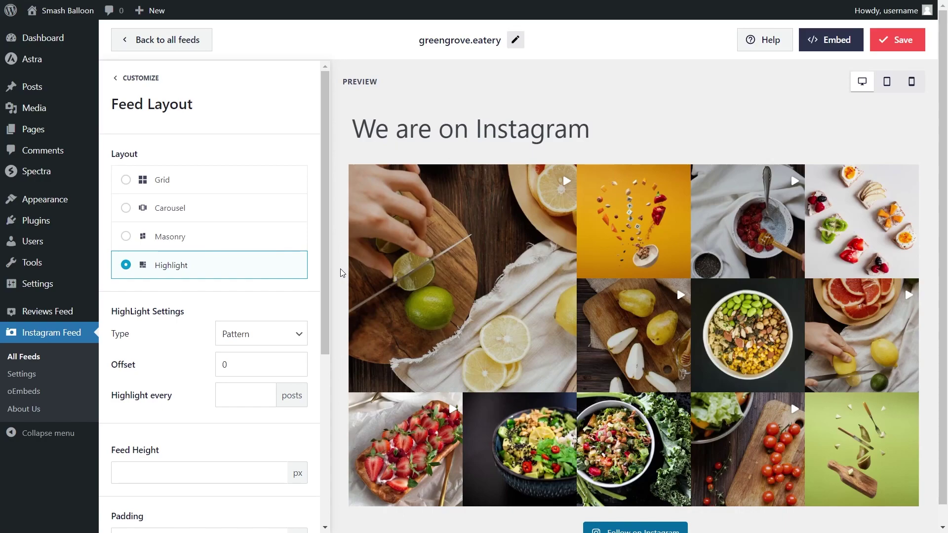
{"action": "left_click", "coordinate": [220, 184]}
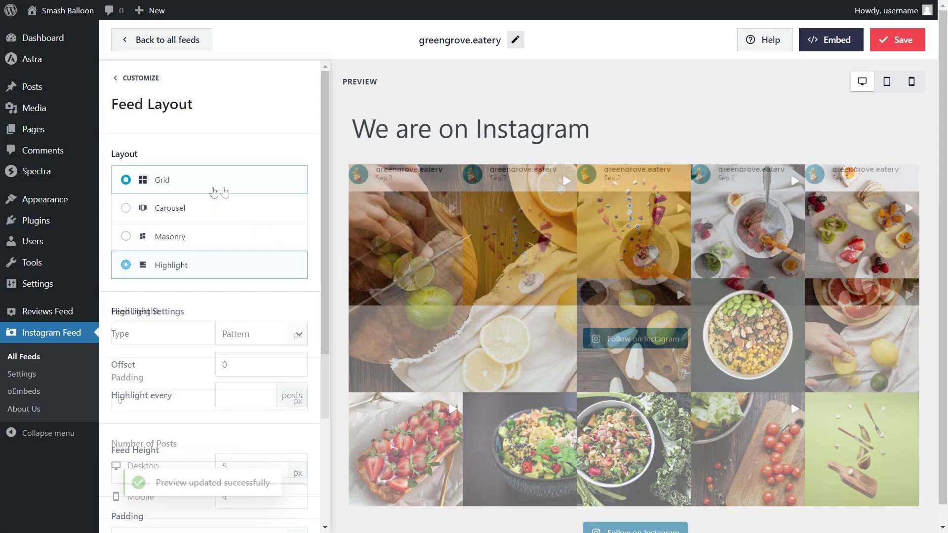
Set the desktop number of posts to 5, after briefly trying 3
{"action": "scroll", "coordinate": [222, 316], "scroll_direction": "down", "scroll_amount": 3}
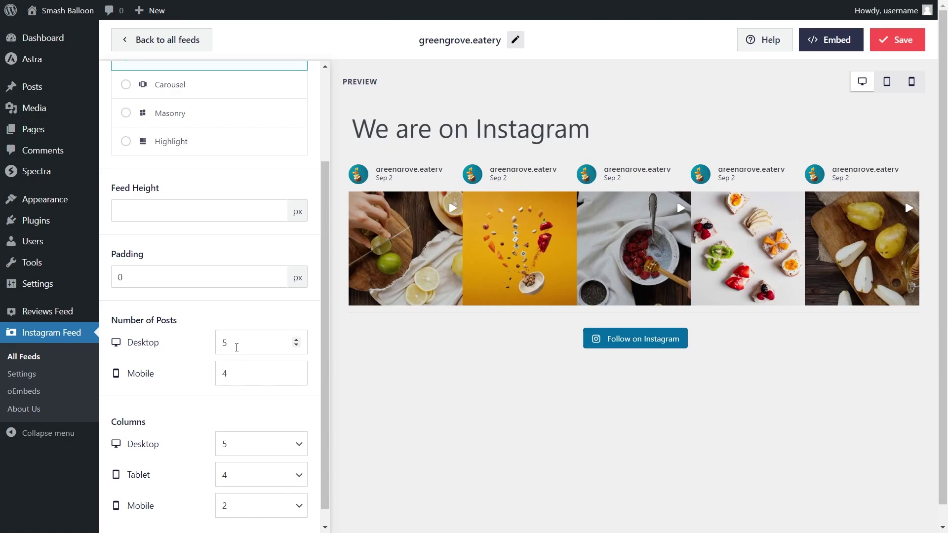
{"action": "left_click_drag", "start_coordinate": [236, 347], "coordinate": [213, 351]}
{"action": "type", "text": "3"}
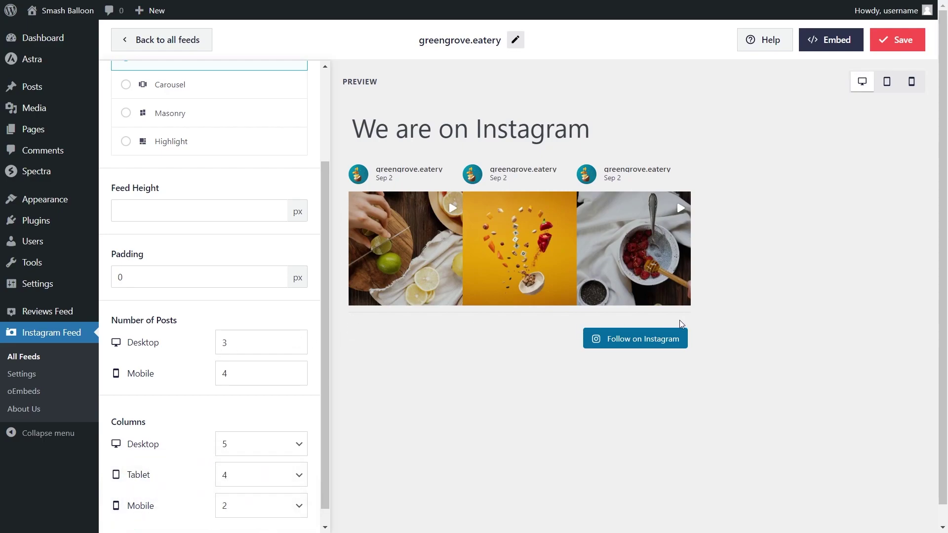
{"action": "left_click_drag", "start_coordinate": [250, 343], "coordinate": [212, 349]}
{"action": "type", "text": "5"}
Set the desktop columns to 5, after briefly trying 3, and save the feed
{"action": "scroll", "coordinate": [196, 404], "scroll_direction": "down", "scroll_amount": 1}
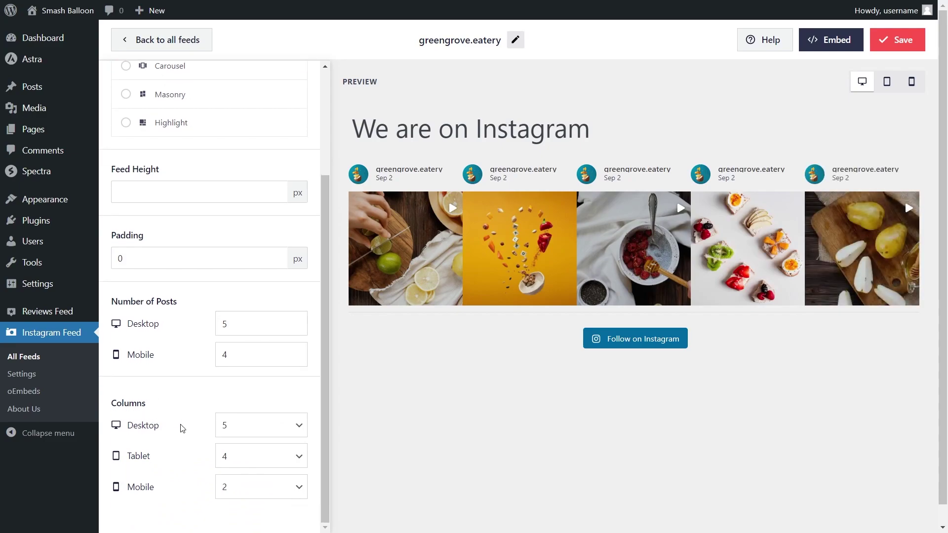
{"action": "left_click", "coordinate": [242, 432]}
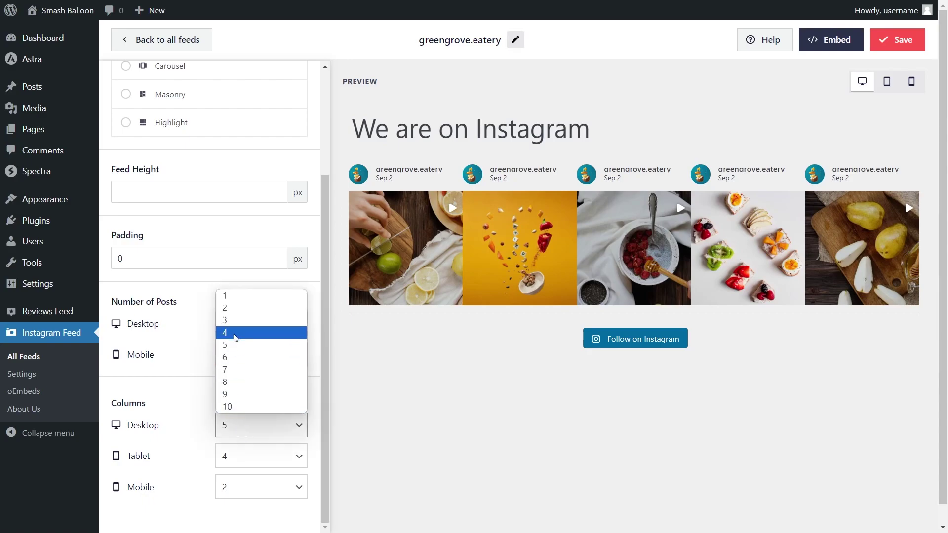
{"action": "left_click", "coordinate": [235, 321]}
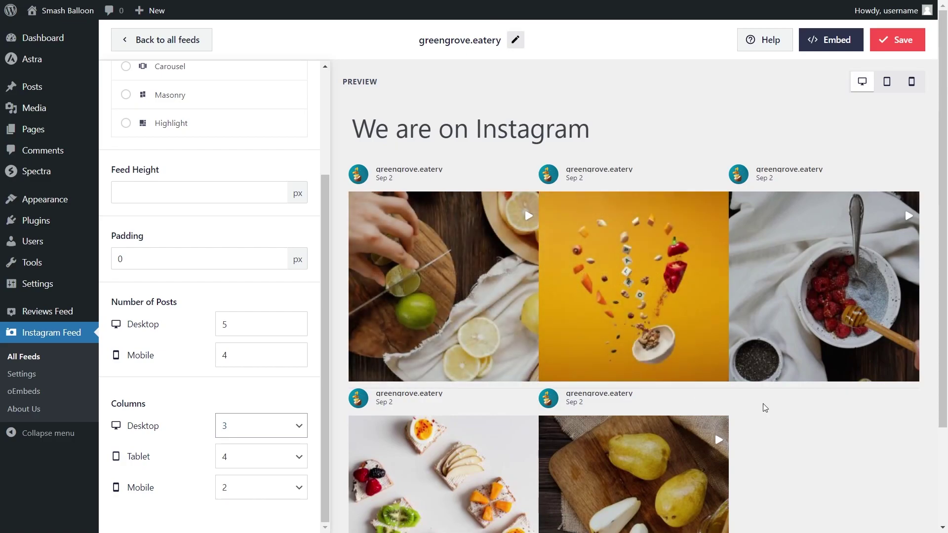
{"action": "left_click", "coordinate": [271, 426]}
{"action": "left_click", "coordinate": [257, 344]}
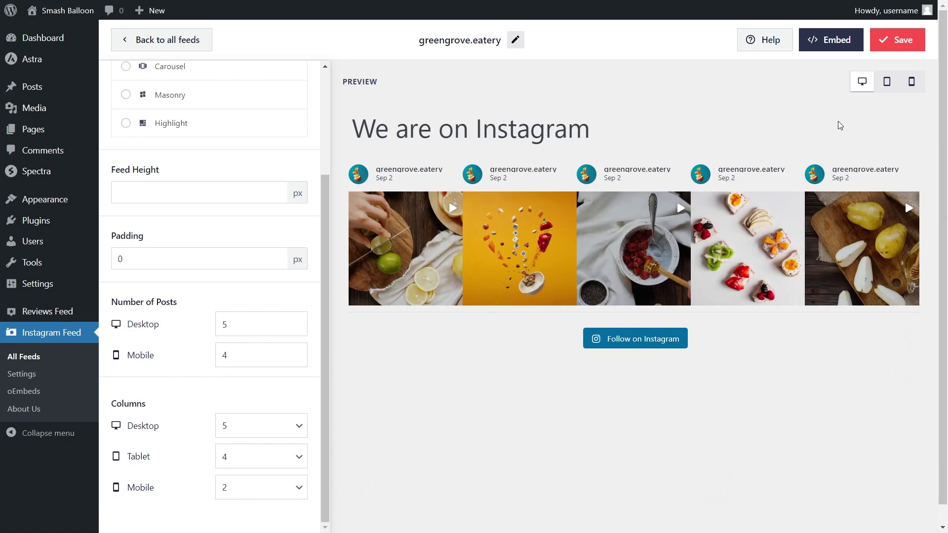
{"action": "left_click", "coordinate": [897, 40]}
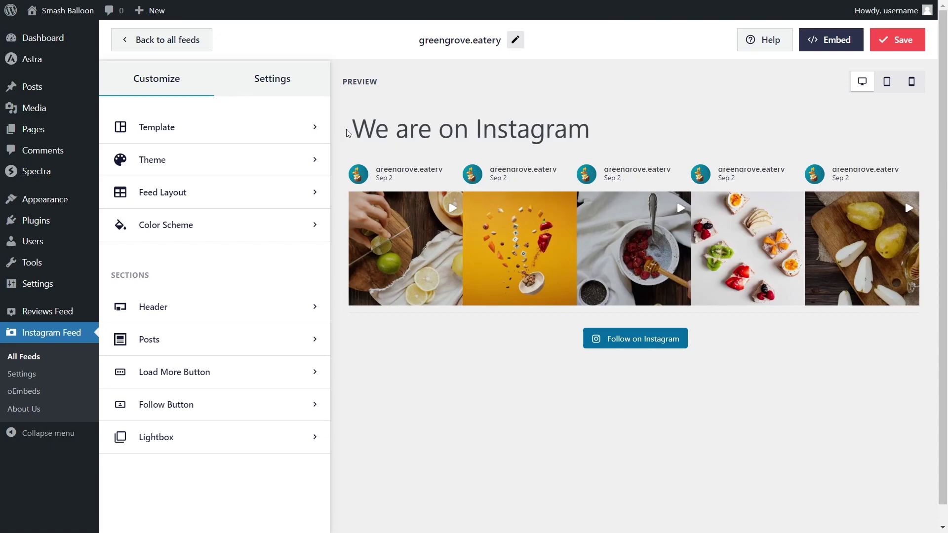
Preview the Centered, Boxed and Standard header styles, then disable the header and save
{"action": "left_click", "coordinate": [167, 311]}
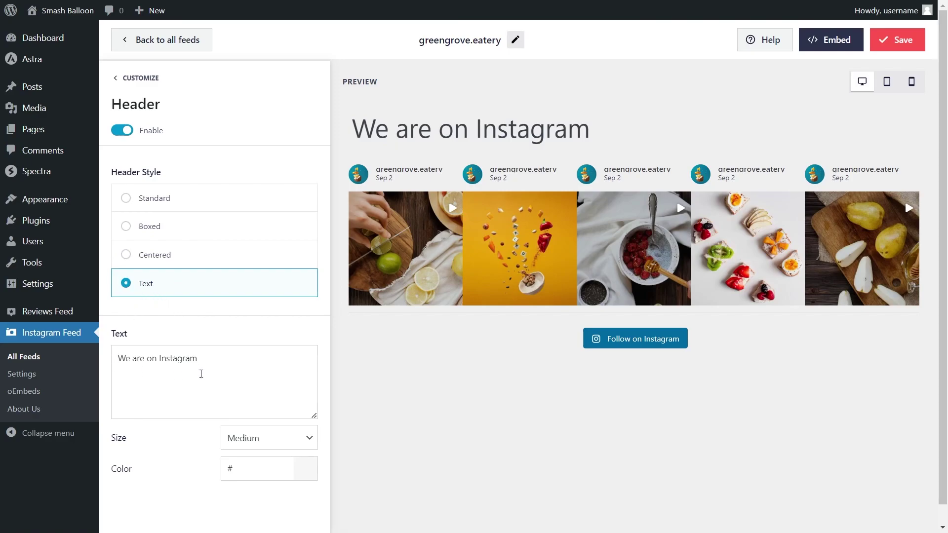
{"action": "left_click", "coordinate": [169, 261]}
{"action": "left_click", "coordinate": [241, 226]}
{"action": "left_click", "coordinate": [239, 201]}
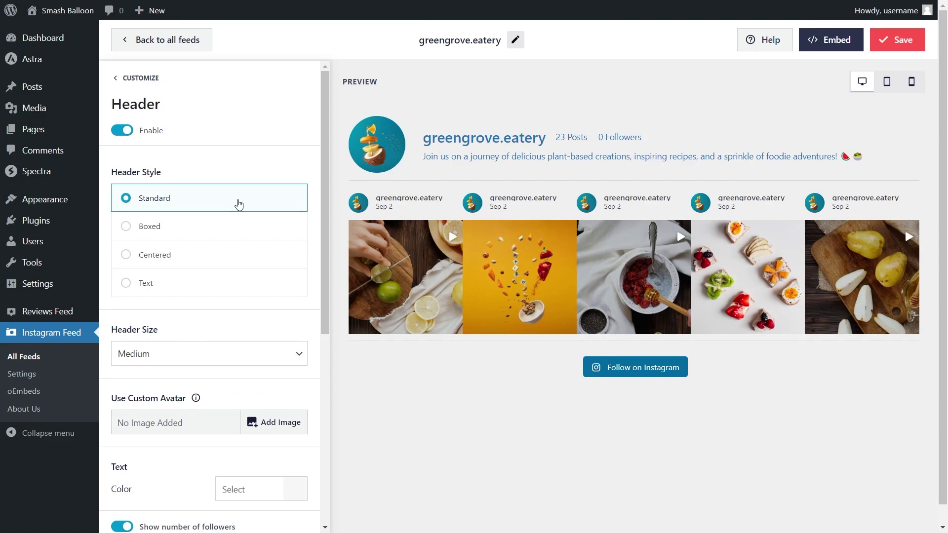
{"action": "left_click", "coordinate": [125, 137]}
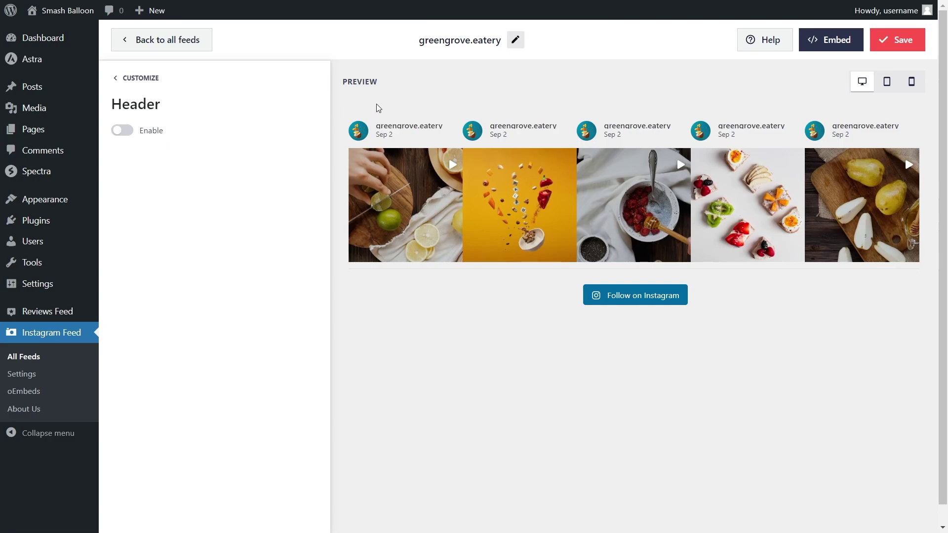
{"action": "left_click", "coordinate": [897, 40]}
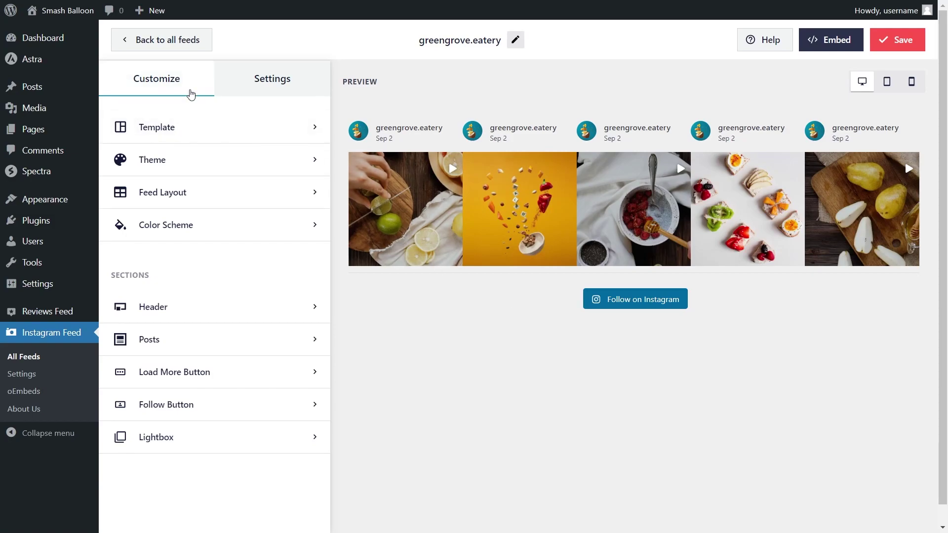
Try Light, Dark and custom red/yellow/green background schemes, then settle on Inherit from Theme
{"action": "left_click", "coordinate": [186, 224]}
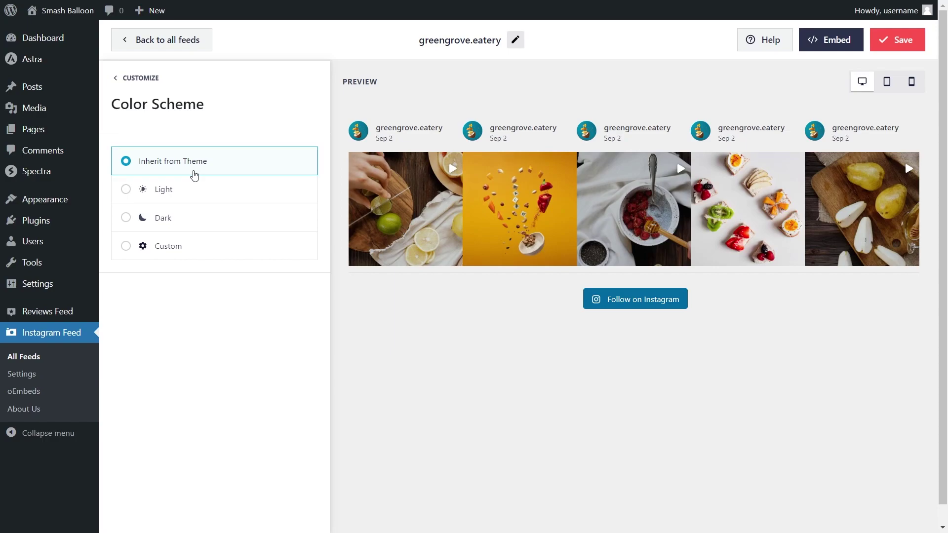
{"action": "left_click", "coordinate": [191, 189]}
{"action": "left_click", "coordinate": [192, 218]}
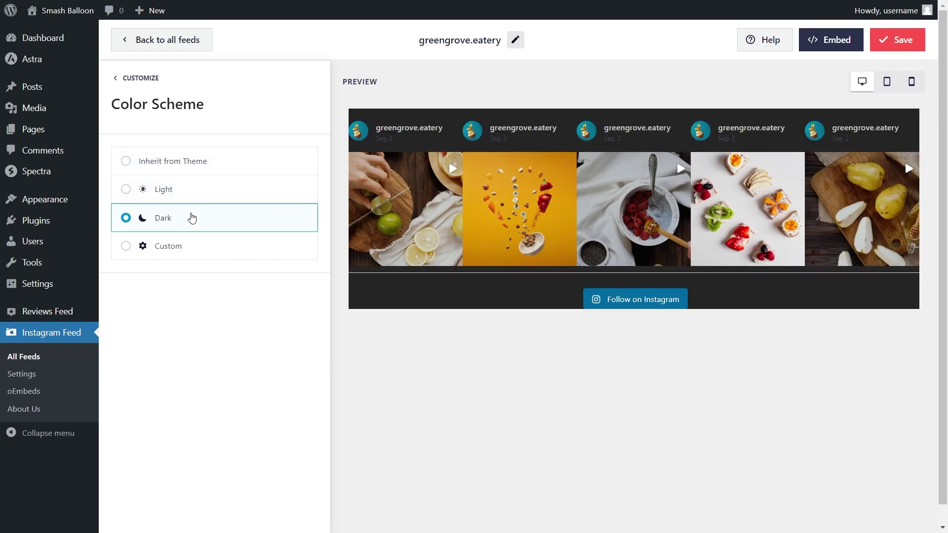
{"action": "left_click", "coordinate": [206, 246]}
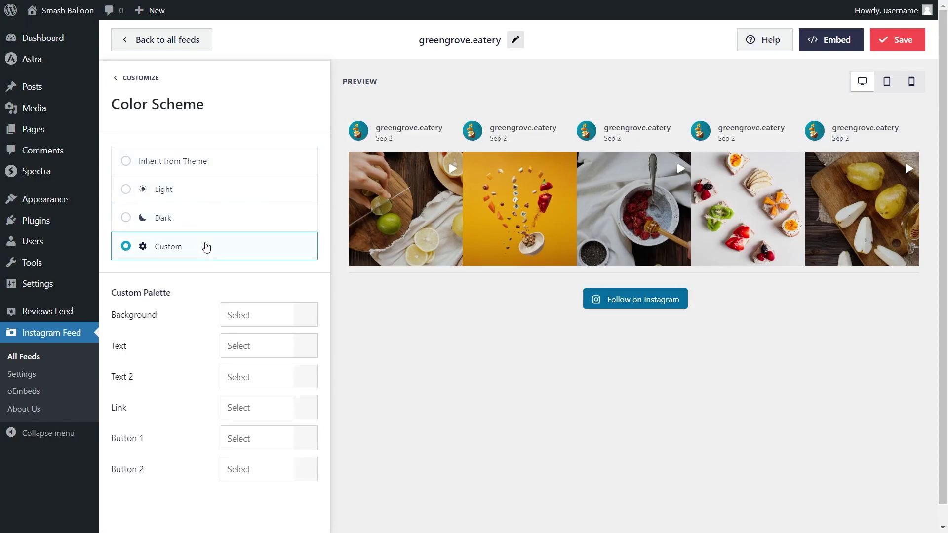
{"action": "left_click", "coordinate": [302, 316]}
{"action": "left_click", "coordinate": [215, 488]}
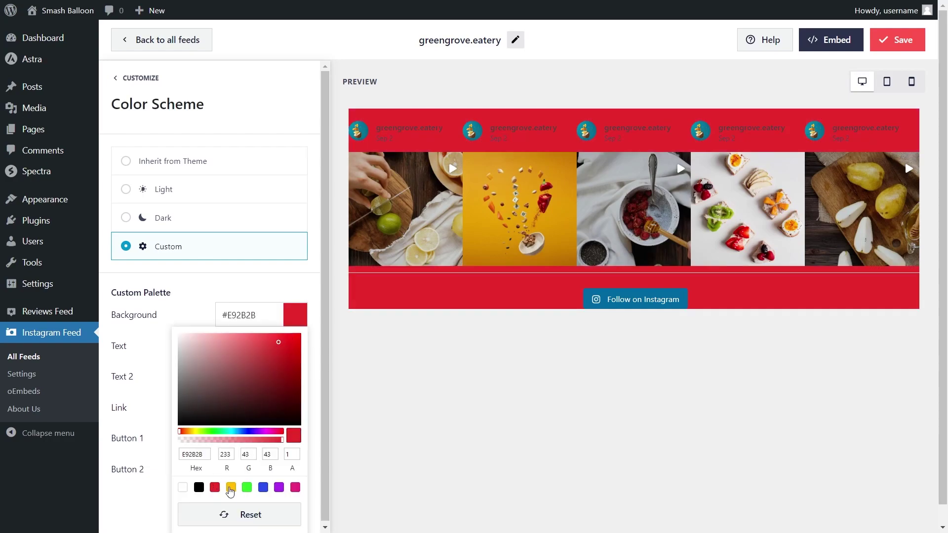
{"action": "left_click", "coordinate": [230, 488]}
{"action": "left_click", "coordinate": [247, 487]}
{"action": "left_click", "coordinate": [239, 515]}
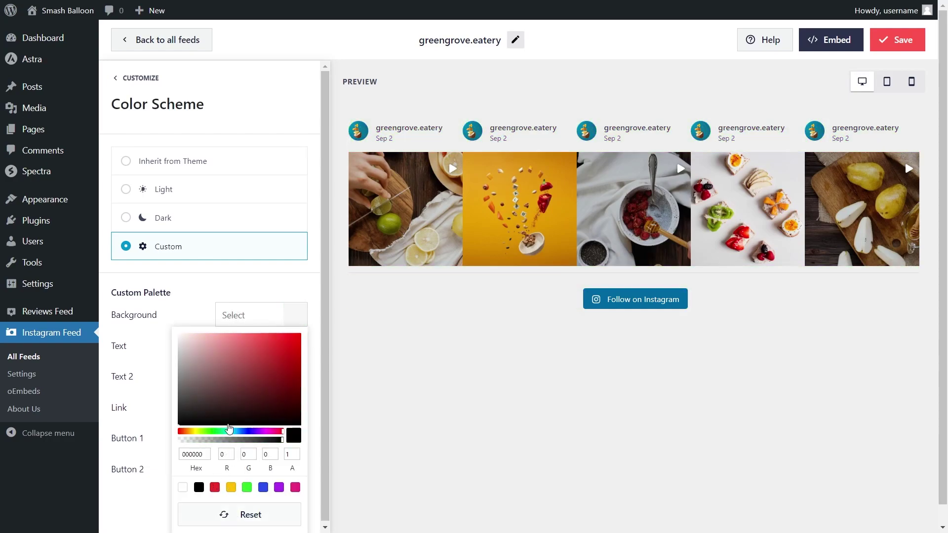
{"action": "left_click", "coordinate": [197, 170]}
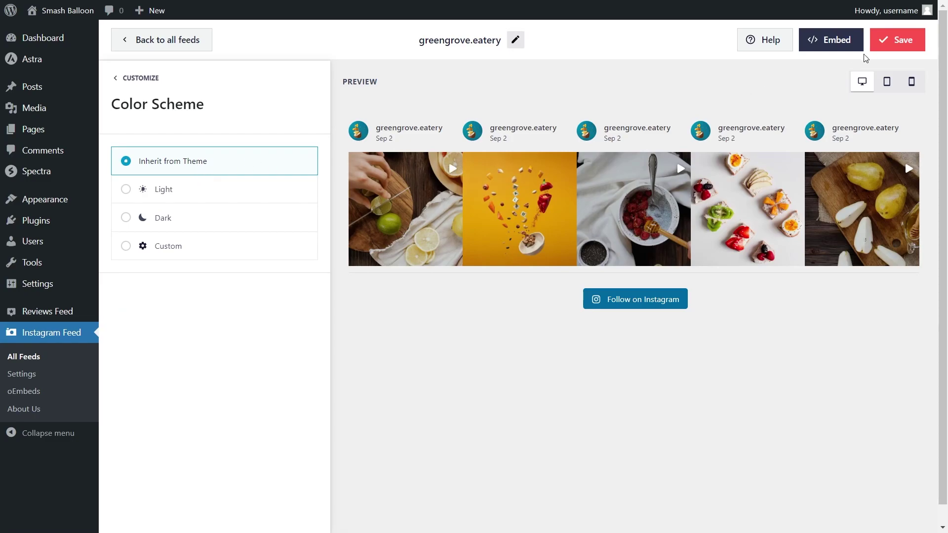
{"action": "left_click", "coordinate": [878, 48]}
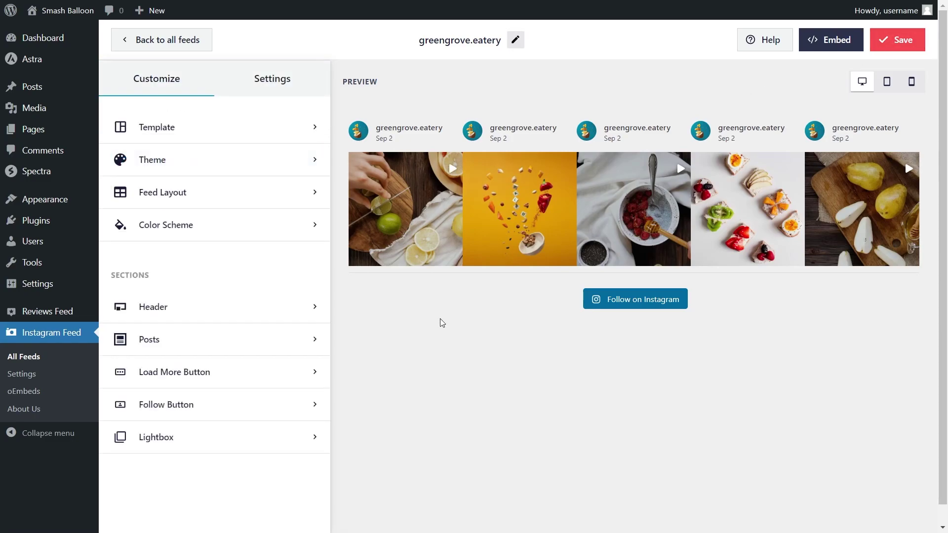
Open the feed's Filters and Moderation > Moderate your feed options and enable moderation
{"action": "left_click", "coordinate": [278, 93]}
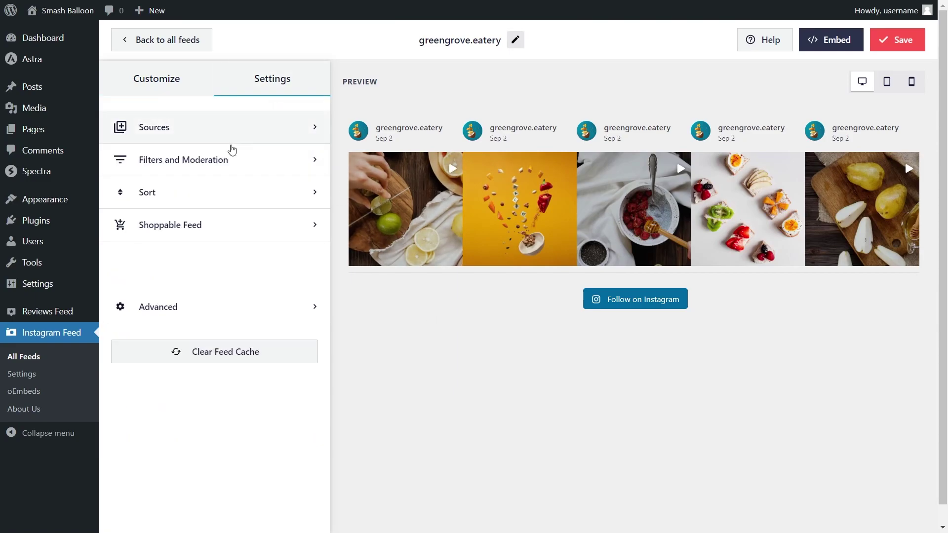
{"action": "left_click", "coordinate": [225, 165]}
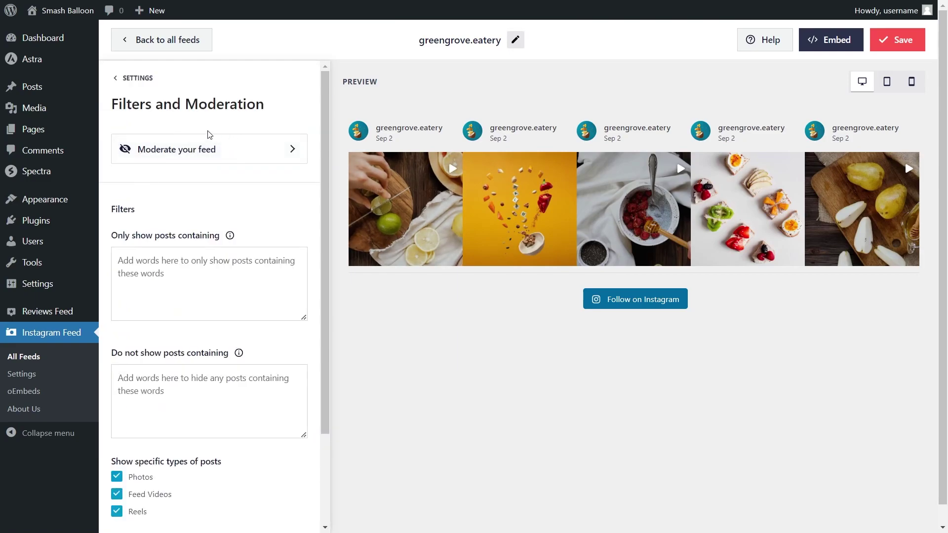
{"action": "left_click", "coordinate": [211, 157]}
{"action": "left_click", "coordinate": [123, 141]}
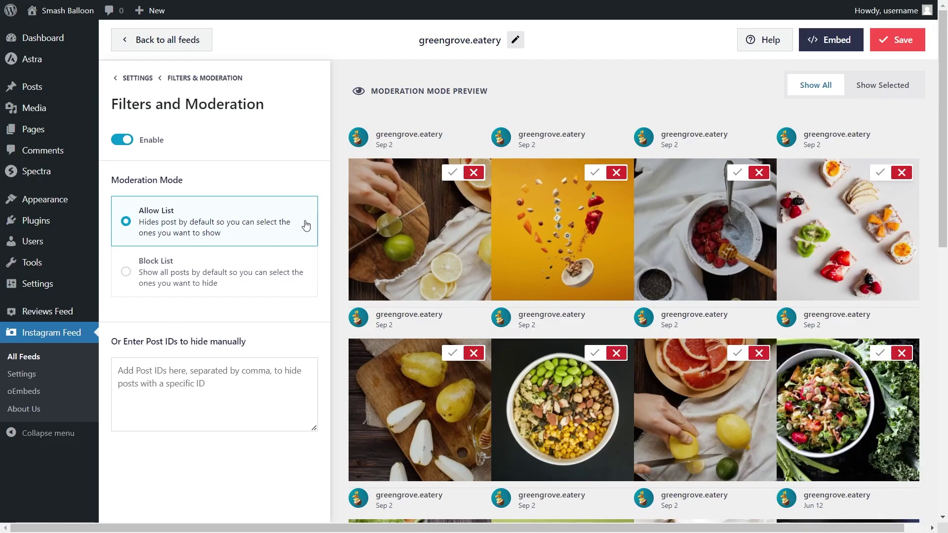
Approve the lime-cutting and flying-ingredients posts, then hide both in Block List mode
{"action": "left_click", "coordinate": [452, 172]}
{"action": "left_click", "coordinate": [594, 174]}
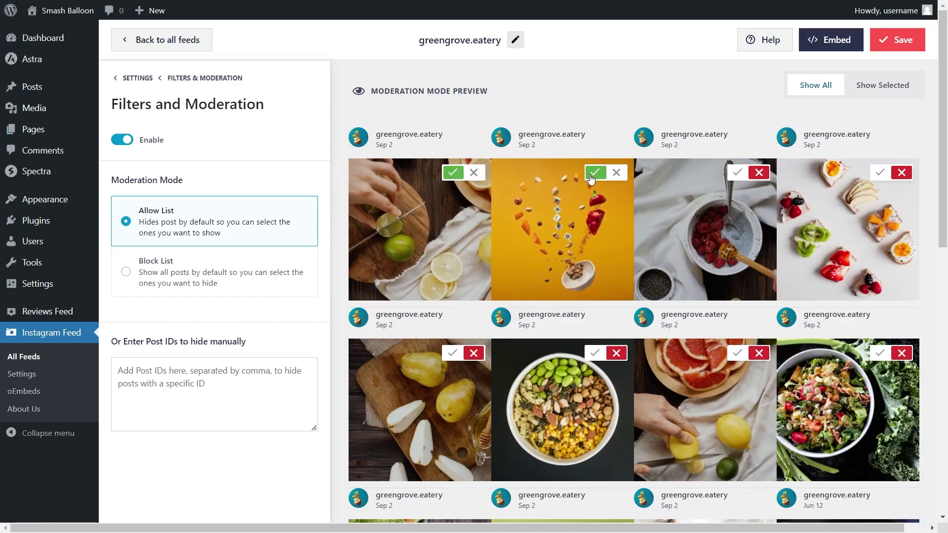
{"action": "left_click", "coordinate": [275, 278]}
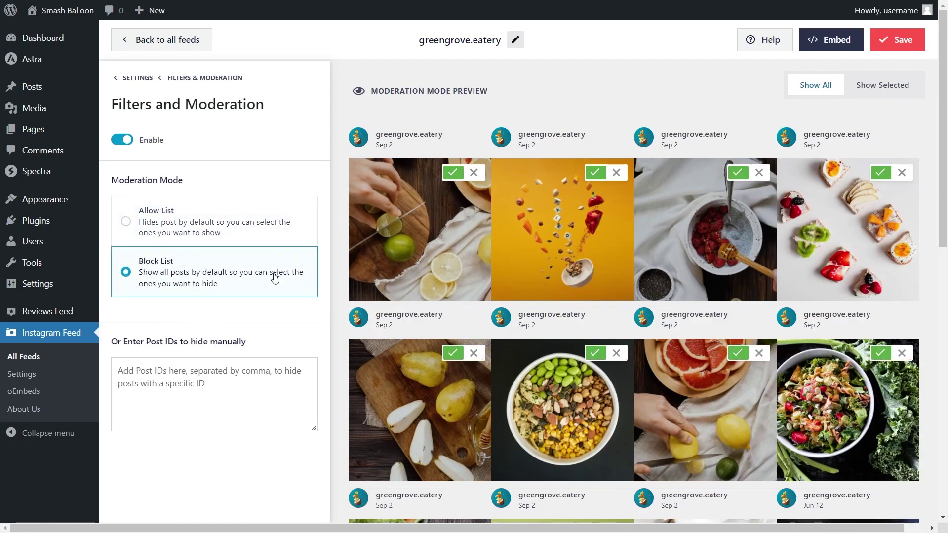
{"action": "left_click", "coordinate": [473, 173]}
{"action": "left_click", "coordinate": [616, 172]}
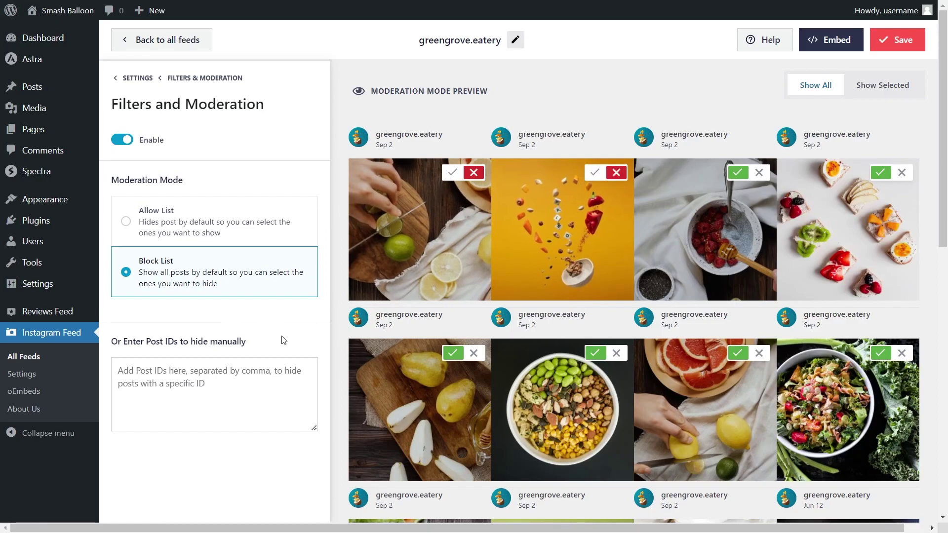
Switch moderation back off and review the Filters and Moderation panel
{"action": "left_click", "coordinate": [125, 142]}
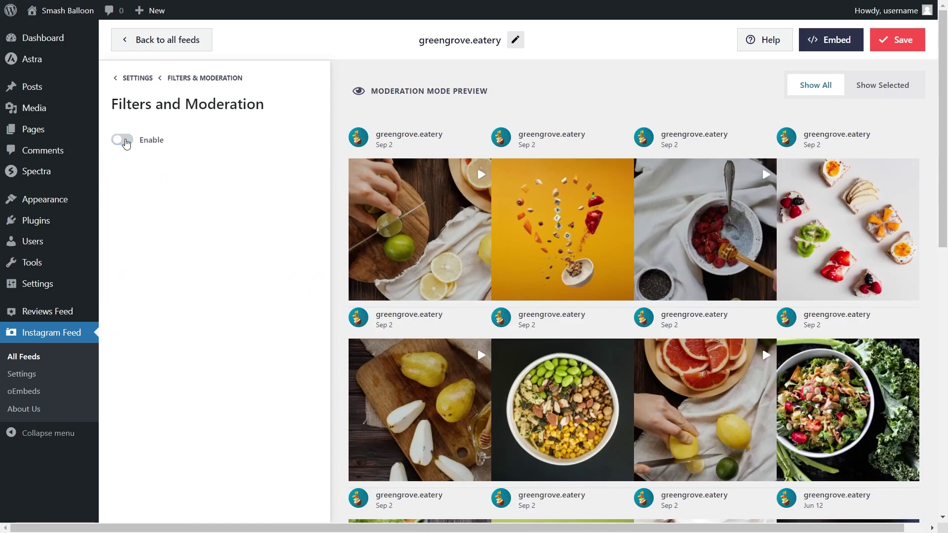
{"action": "left_click", "coordinate": [196, 81]}
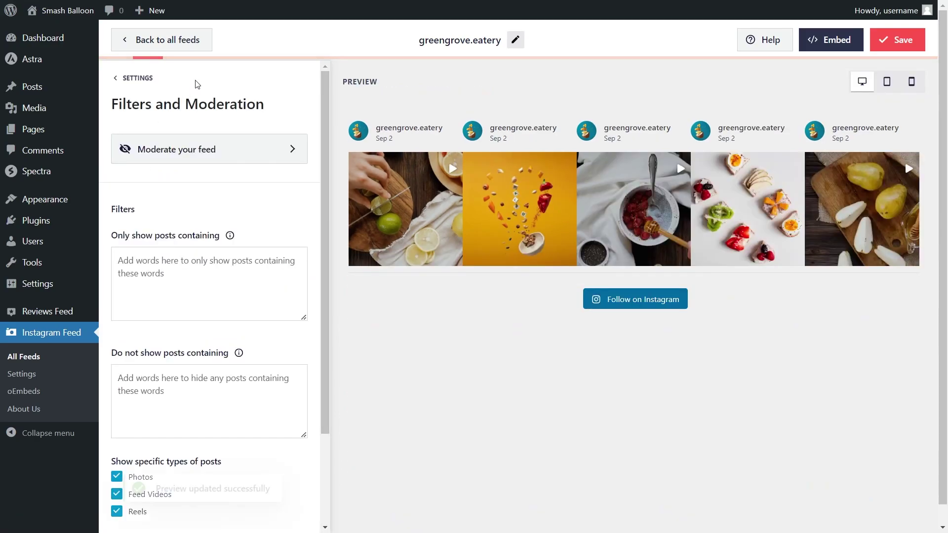
{"action": "scroll", "coordinate": [281, 242], "scroll_direction": "down", "scroll_amount": 1}
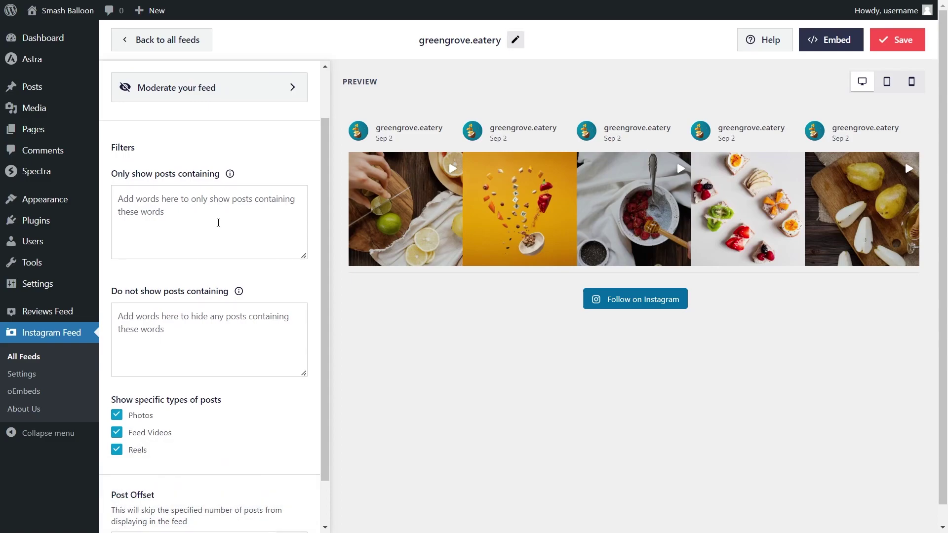
{"action": "scroll", "coordinate": [207, 336], "scroll_direction": "down", "scroll_amount": 1}
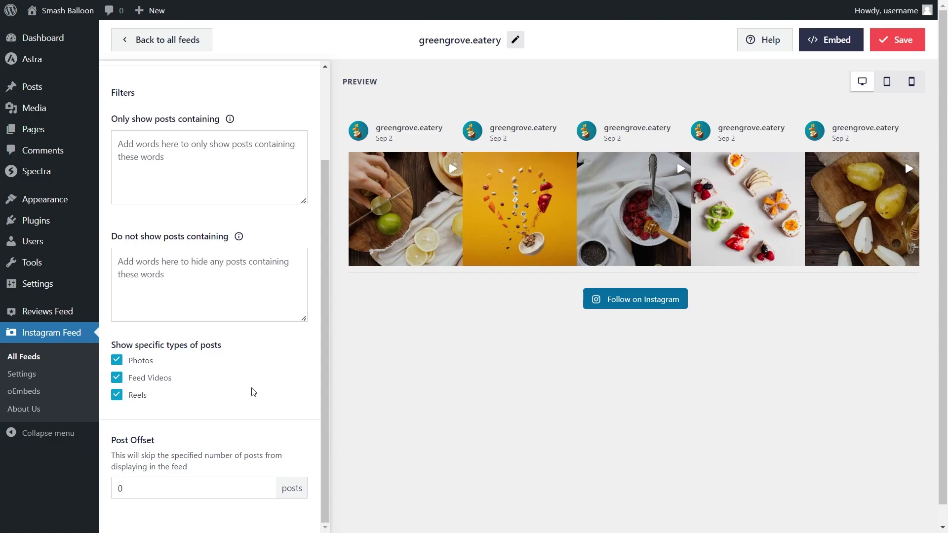
{"action": "scroll", "coordinate": [256, 392], "scroll_direction": "up", "scroll_amount": 1}
{"action": "scroll", "coordinate": [257, 392], "scroll_direction": "up", "scroll_amount": 1}
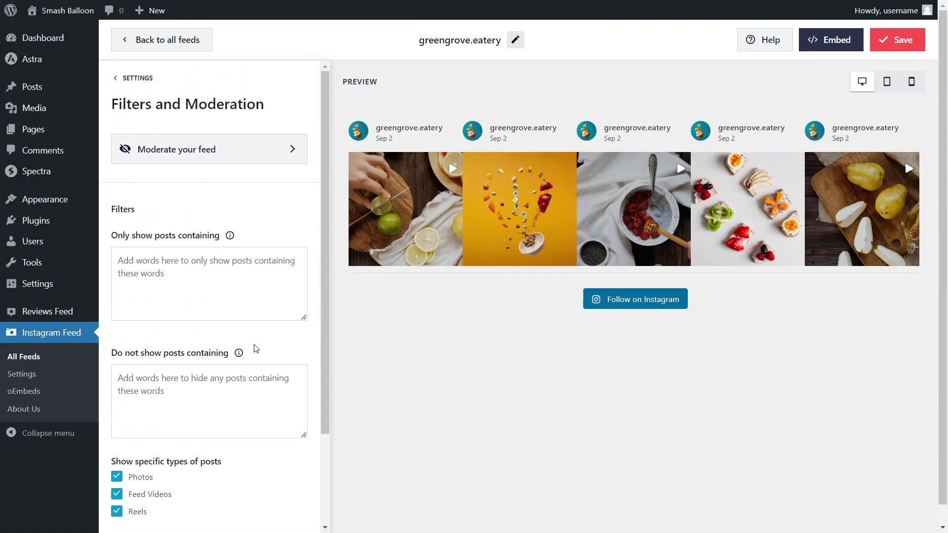
Save the customized feed and copy its embed shortcode for adding to a widget
{"action": "left_click", "coordinate": [895, 44]}
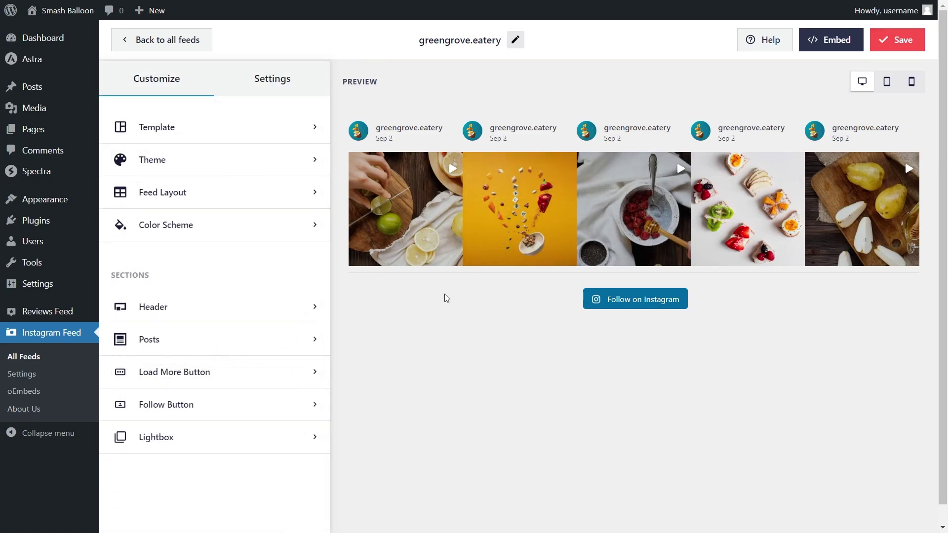
{"action": "left_click", "coordinate": [839, 44]}
{"action": "left_click", "coordinate": [637, 227]}
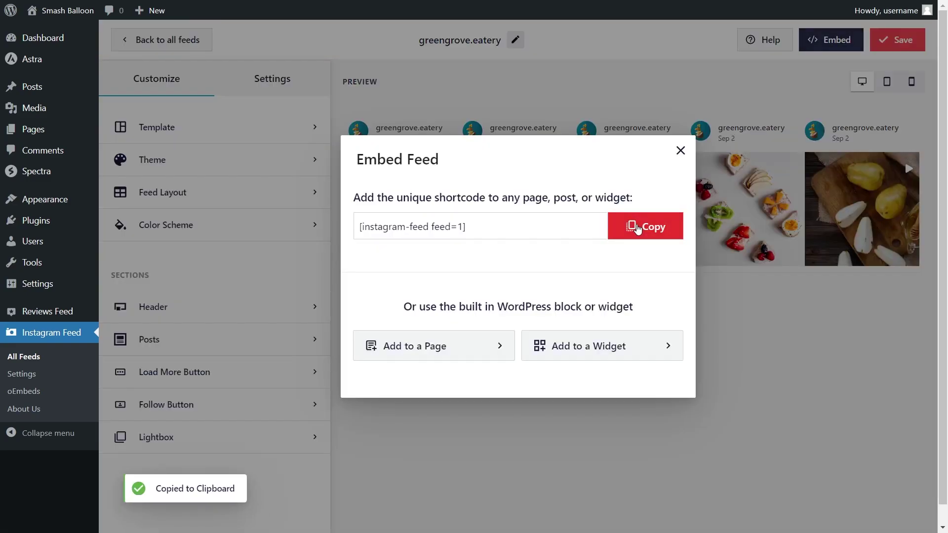
{"action": "left_click", "coordinate": [603, 349]}
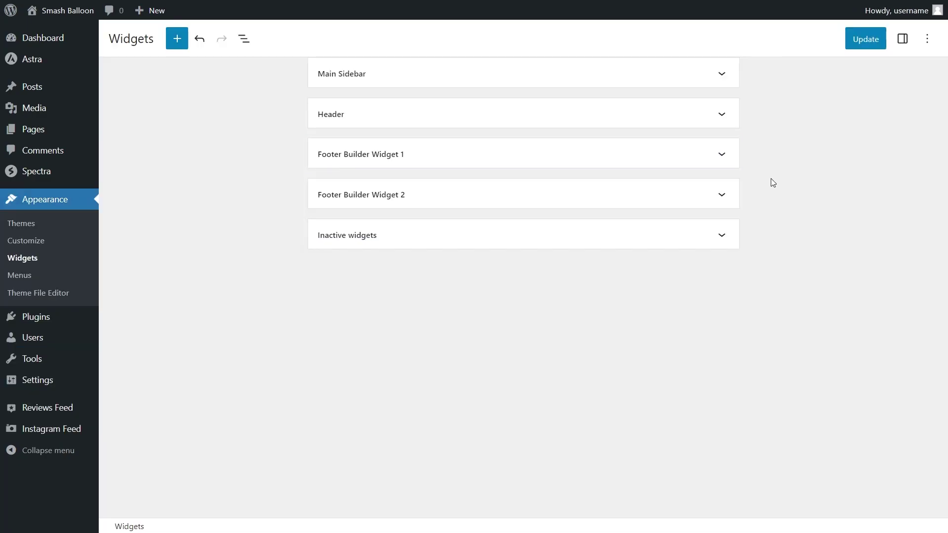
Insert the Instagram Feed block into Footer Builder Widget 1 and update the widgets
{"action": "left_click", "coordinate": [723, 157]}
{"action": "type", "text": "shortcode"}
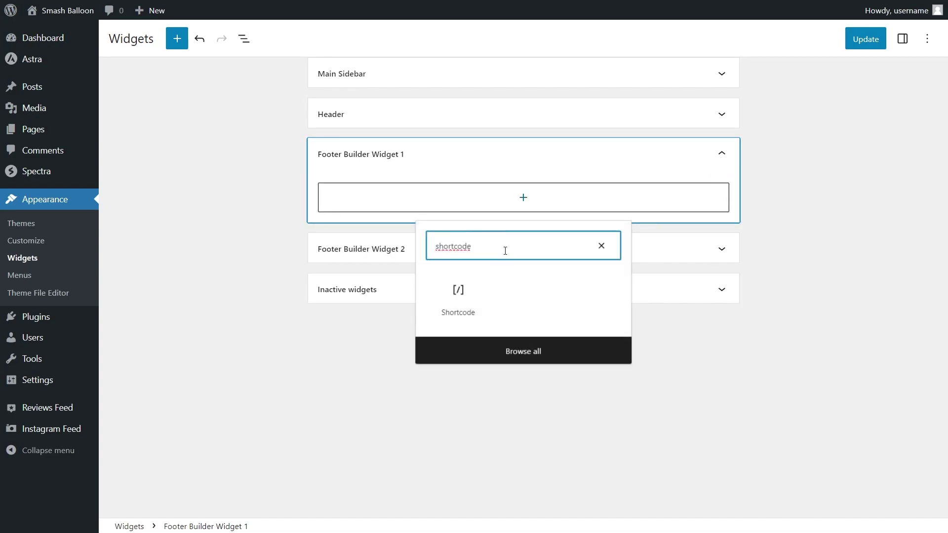
{"action": "left_click", "coordinate": [461, 294]}
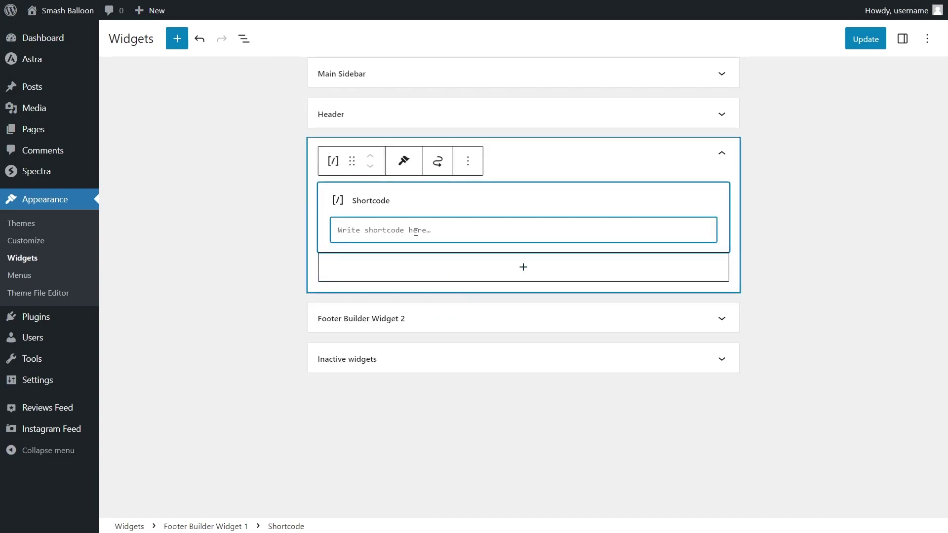
{"action": "key", "text": "ctrl+v"}
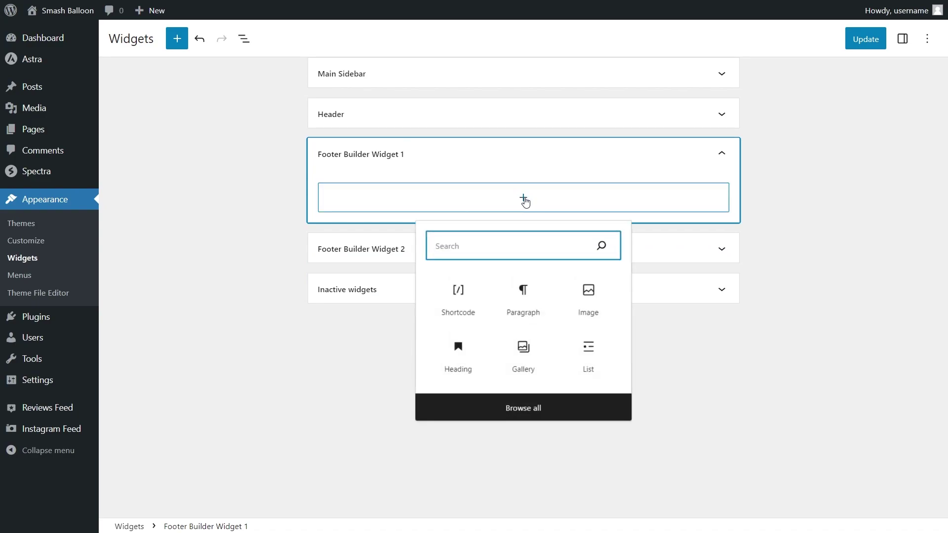
{"action": "type", "text": "instagram"}
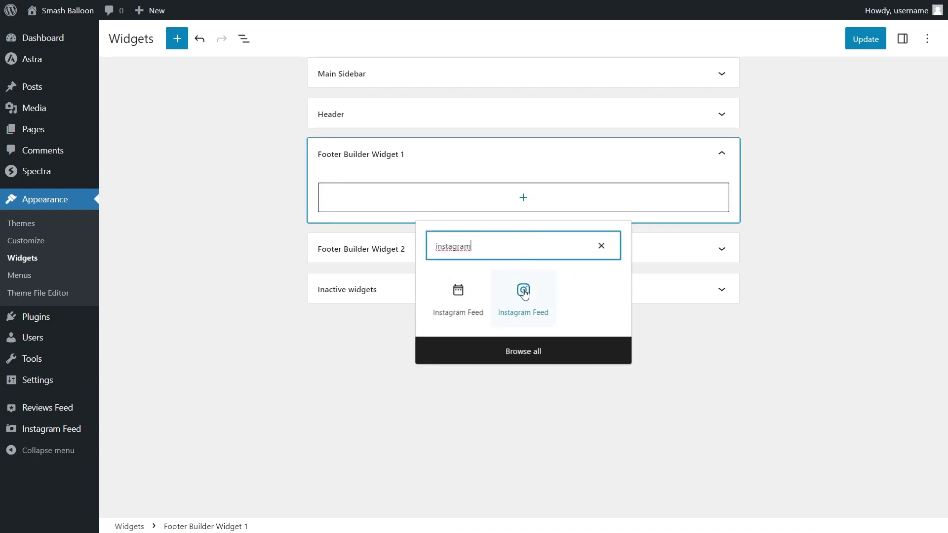
{"action": "left_click", "coordinate": [524, 293]}
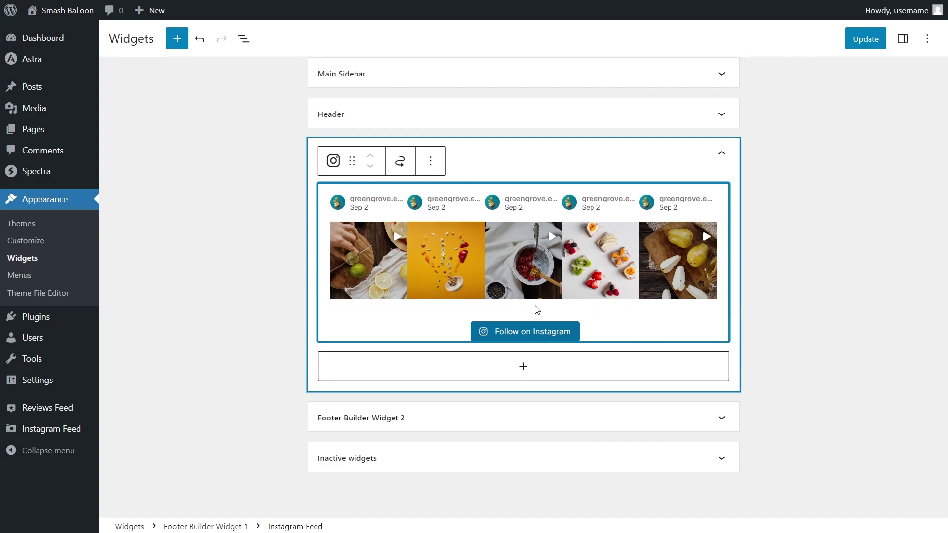
{"action": "left_click", "coordinate": [854, 42]}
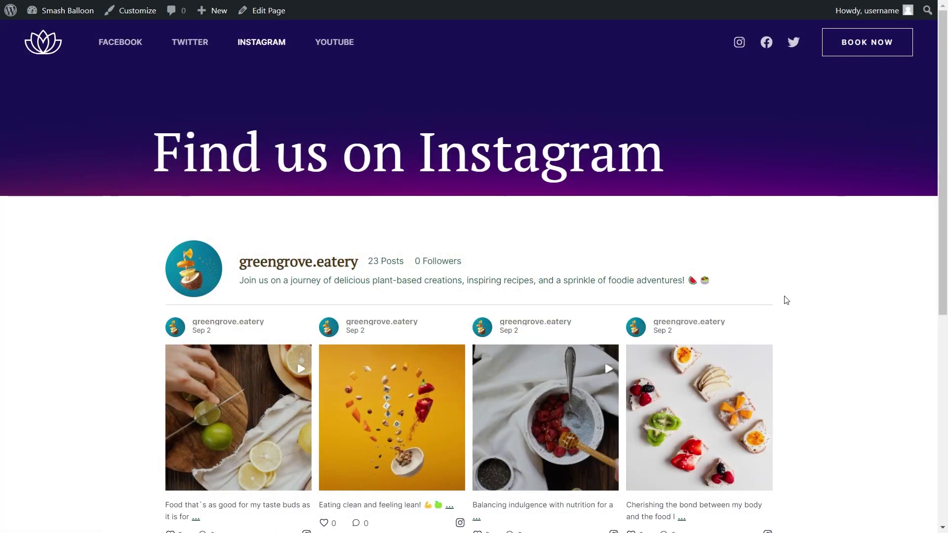
Preview the first footer post in its lightbox, then open the greengrove.eatery profile via Follow on Instagram
{"action": "scroll", "coordinate": [787, 301], "scroll_direction": "down", "scroll_amount": 3}
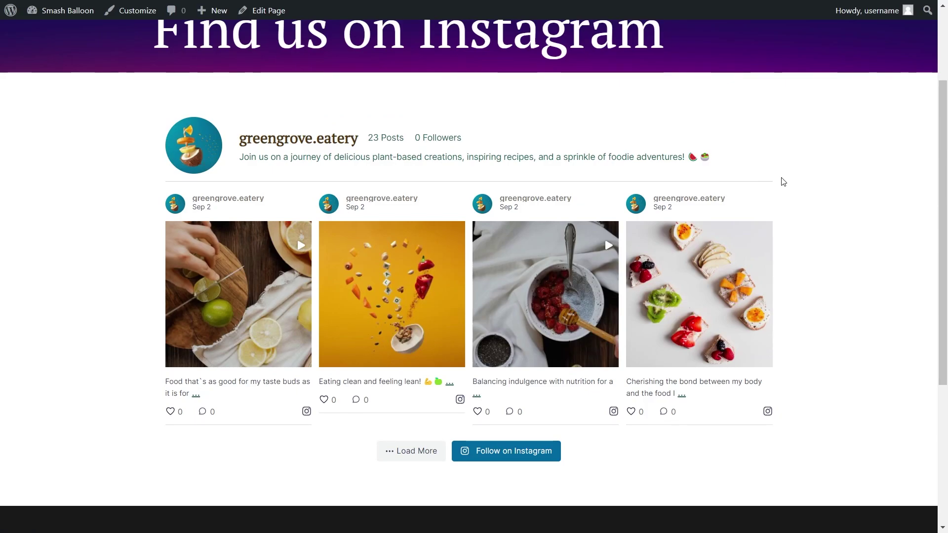
{"action": "scroll", "coordinate": [851, 324], "scroll_direction": "up", "scroll_amount": 1}
{"action": "scroll", "coordinate": [850, 324], "scroll_direction": "down", "scroll_amount": 5}
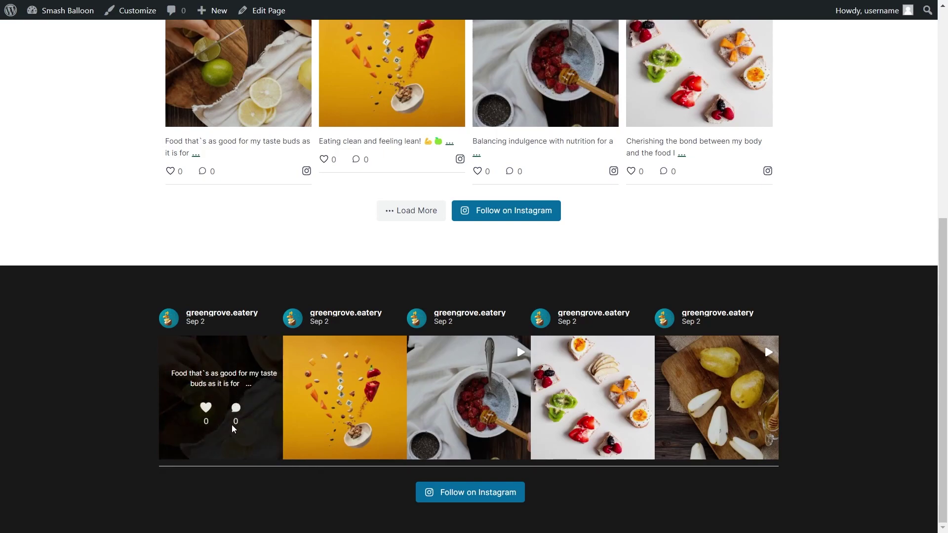
{"action": "left_click", "coordinate": [232, 424]}
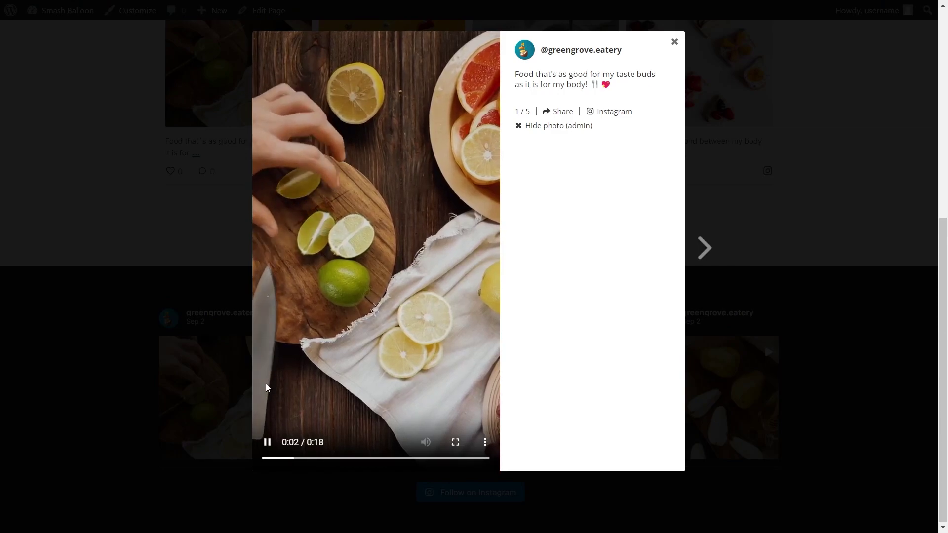
{"action": "left_click", "coordinate": [797, 407]}
{"action": "left_click", "coordinate": [477, 493]}
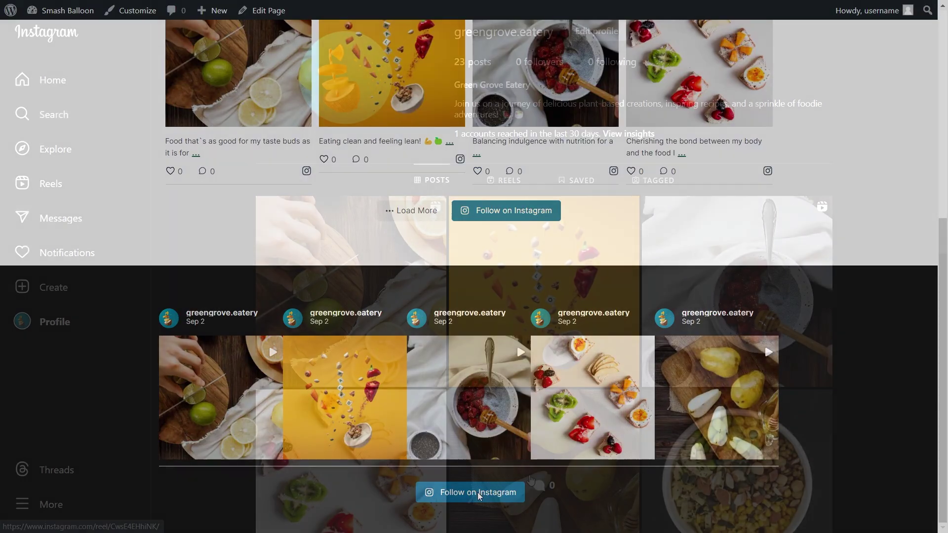